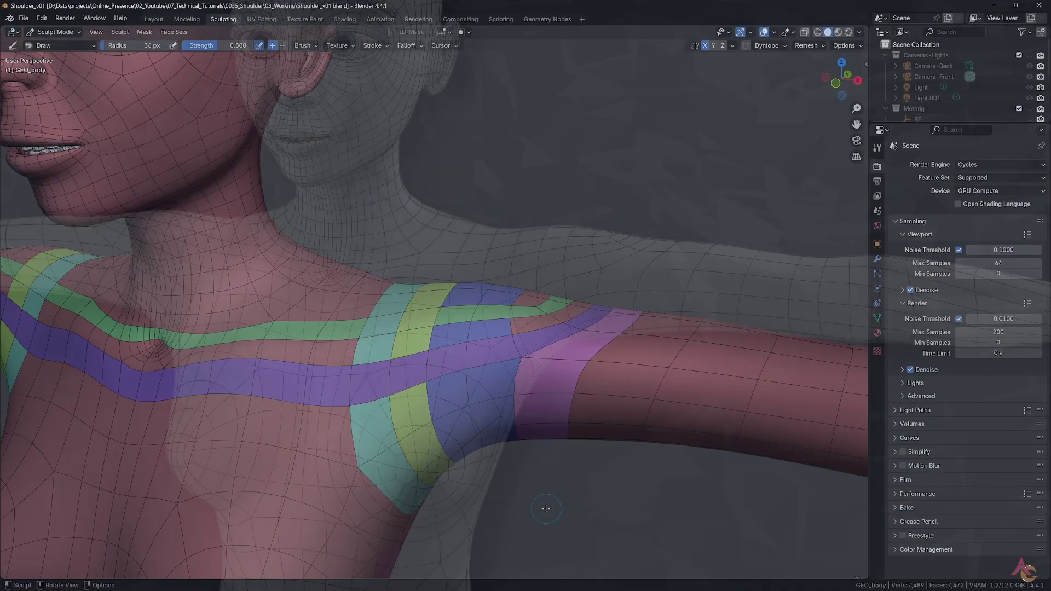
- Examine the colored face loops around the character's shoulder from the front, back and above
middle_click_drag(502, 482, 543, 459)
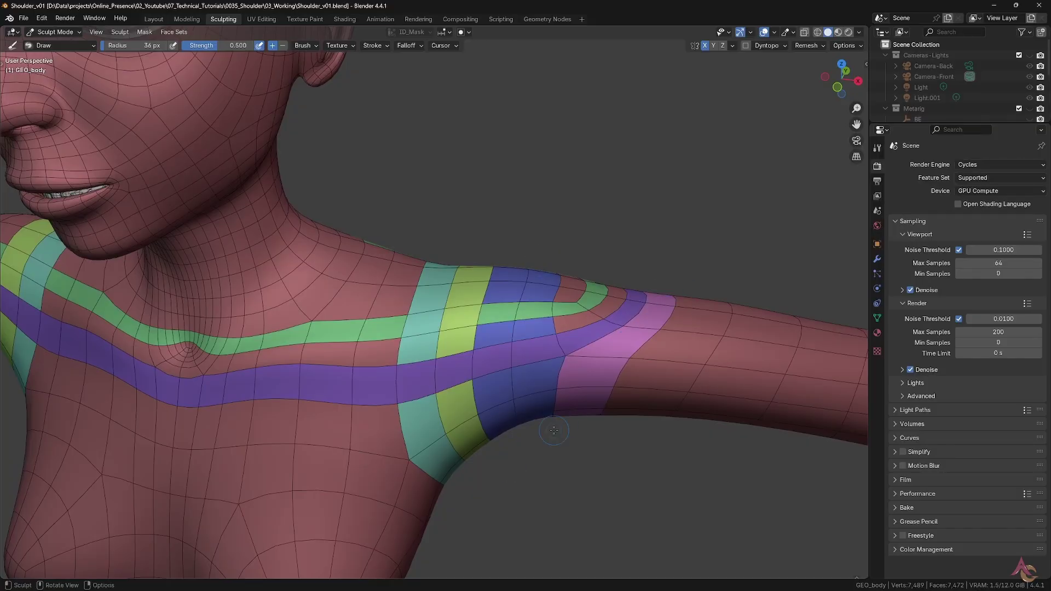
middle_click_drag(554, 430, 395, 301)
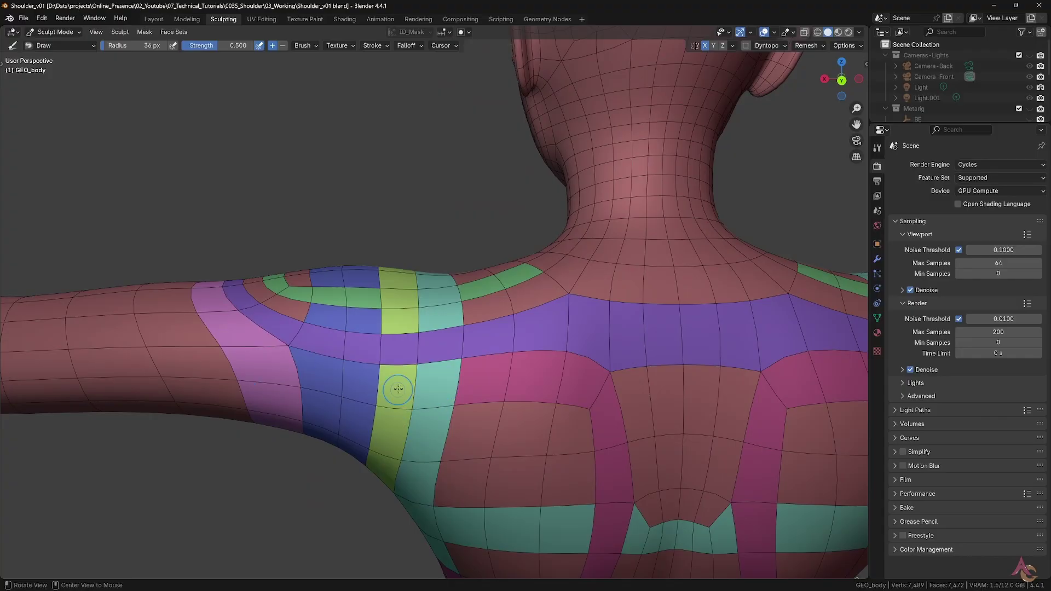
middle_click_drag(398, 388, 361, 423)
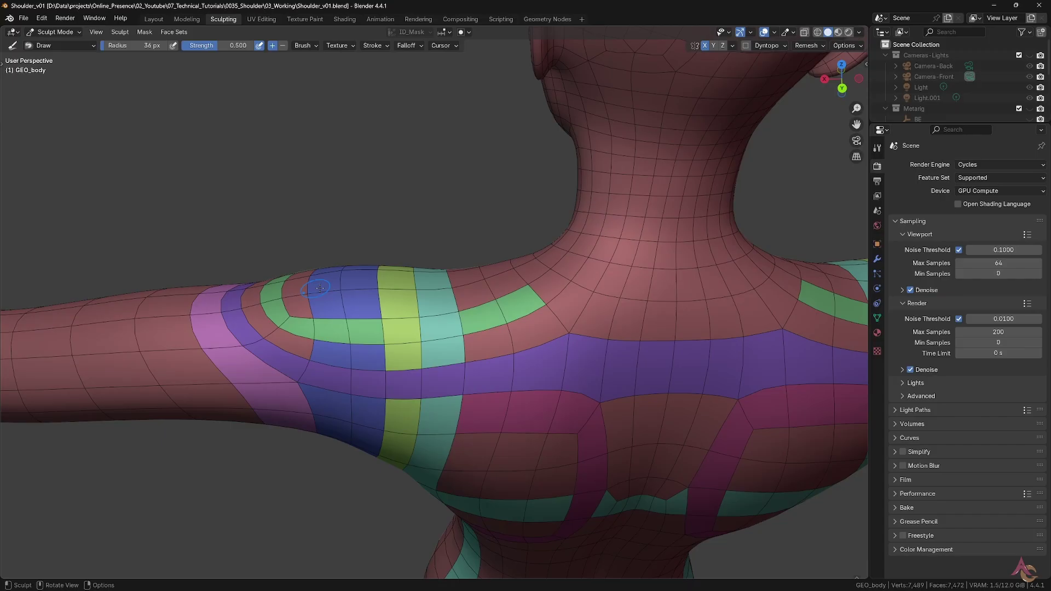
middle_click_drag(430, 304, 582, 436)
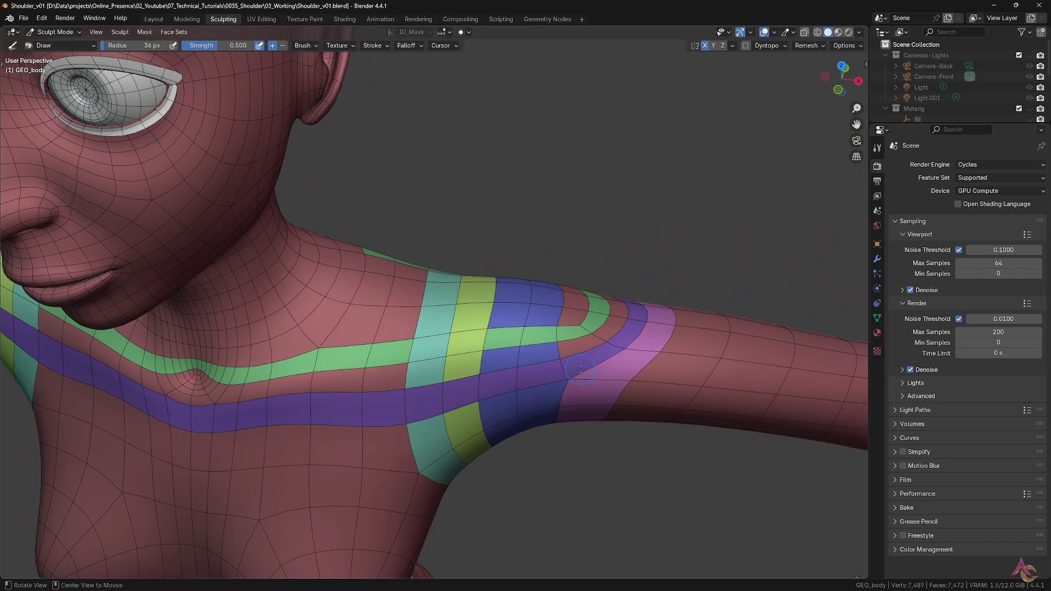
middle_click_drag(580, 369, 551, 406)
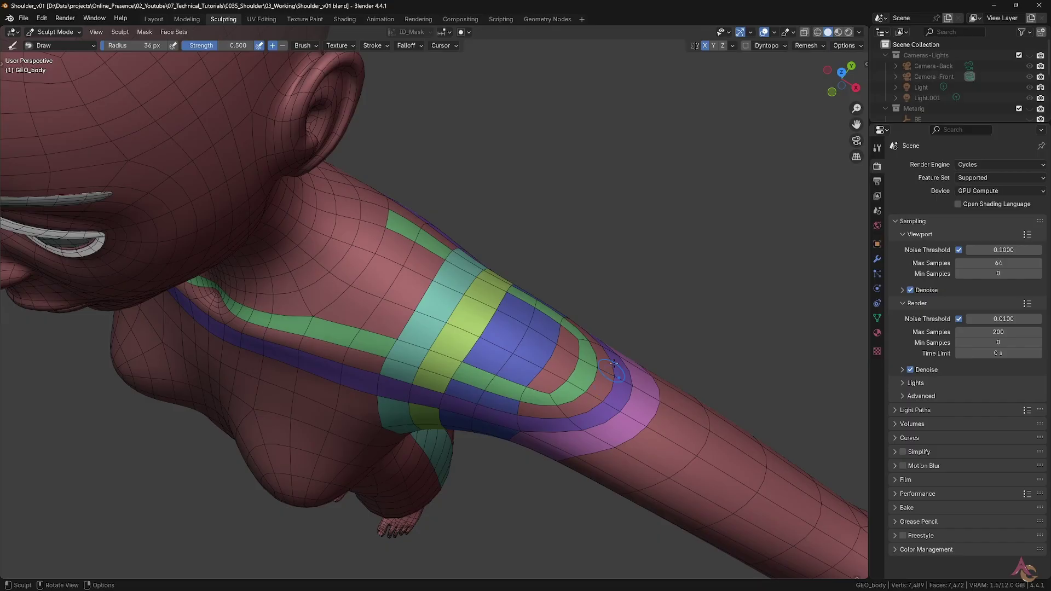
middle_click_drag(638, 307, 451, 282)
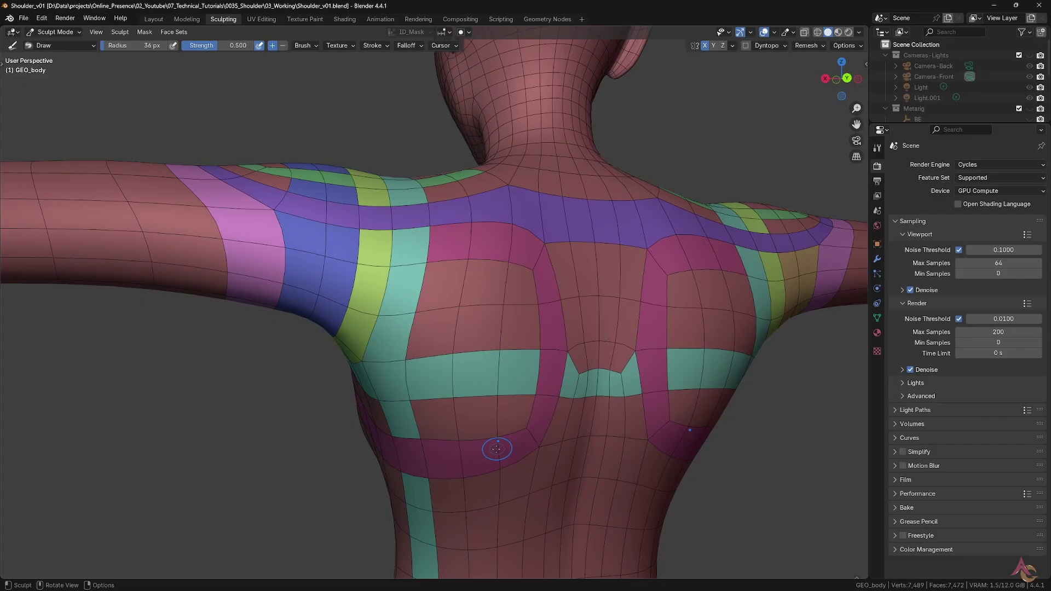
mouse_move(272, 427)
middle_mouse_down()
mouse_move(479, 470)
mouse_move(480, 444)
middle_mouse_up()
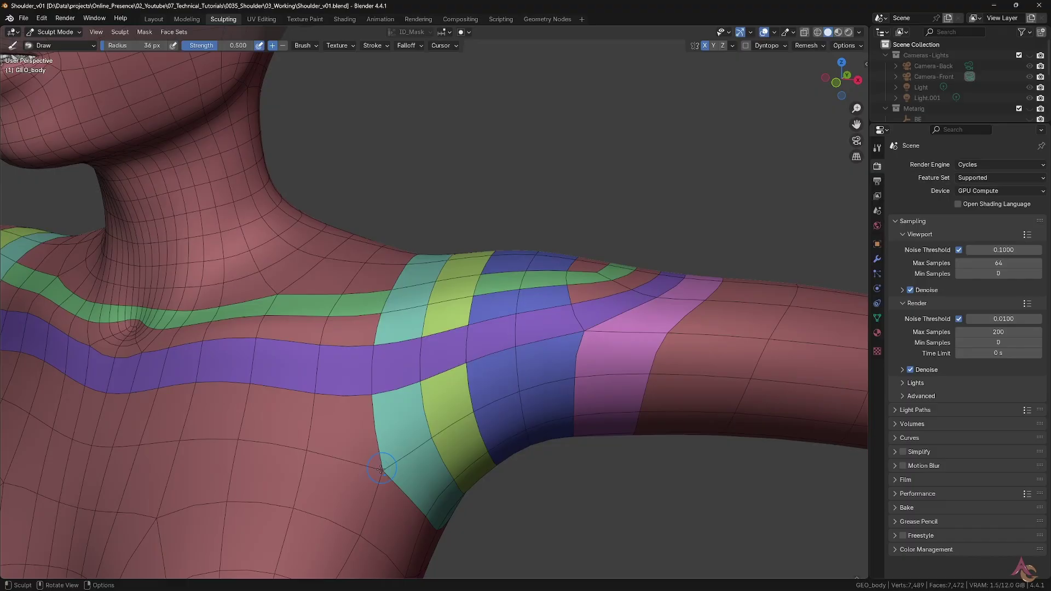
middle_click_drag(595, 323, 457, 343)
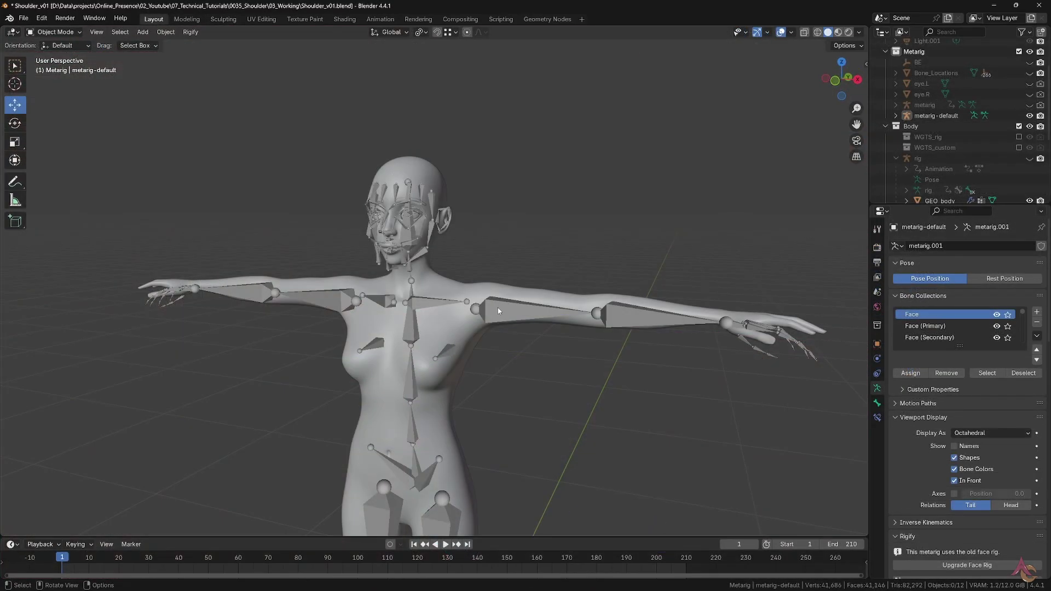
- Put the metarig-default armature into Edit Mode and select its left shoulder bone
left_click(497, 308)
scroll(479, 359, "up", 3)
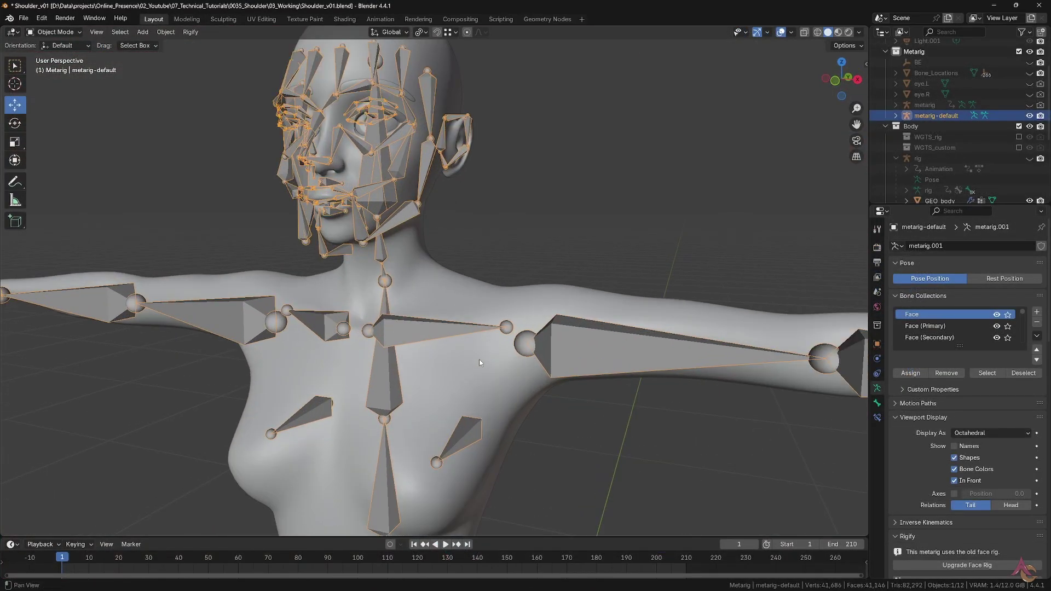
middle_click_drag(478, 359, 507, 392)
key("Tab")
middle_click_drag(603, 395, 526, 379)
scroll(526, 379, "up", 2)
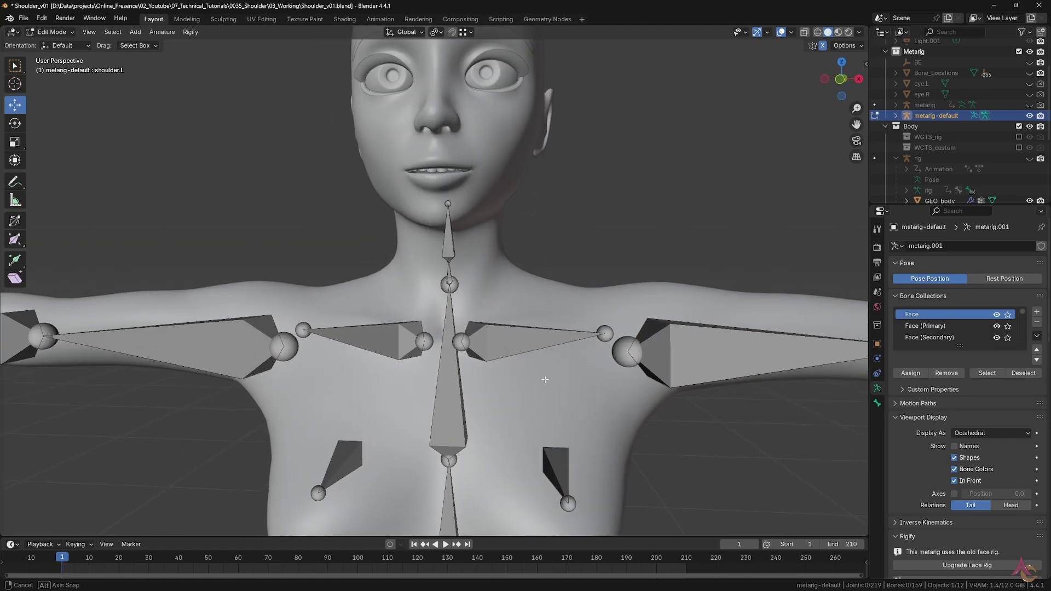
left_click(502, 343)
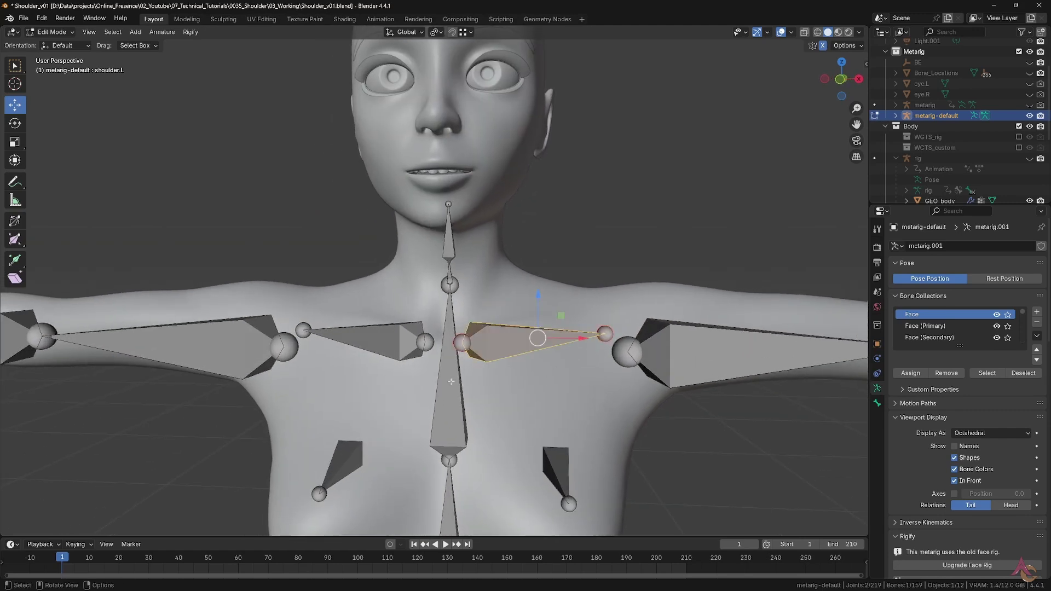
- Try to move the inner joint of the left shoulder bone outward along the X axis, and undo the move
middle_click_drag(451, 382, 457, 326)
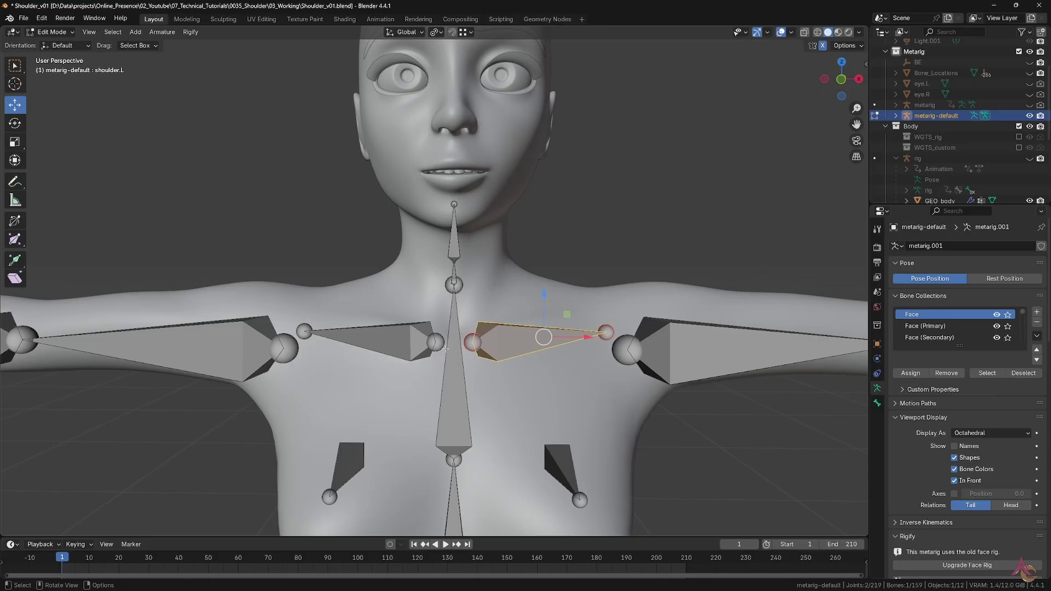
left_click(472, 342)
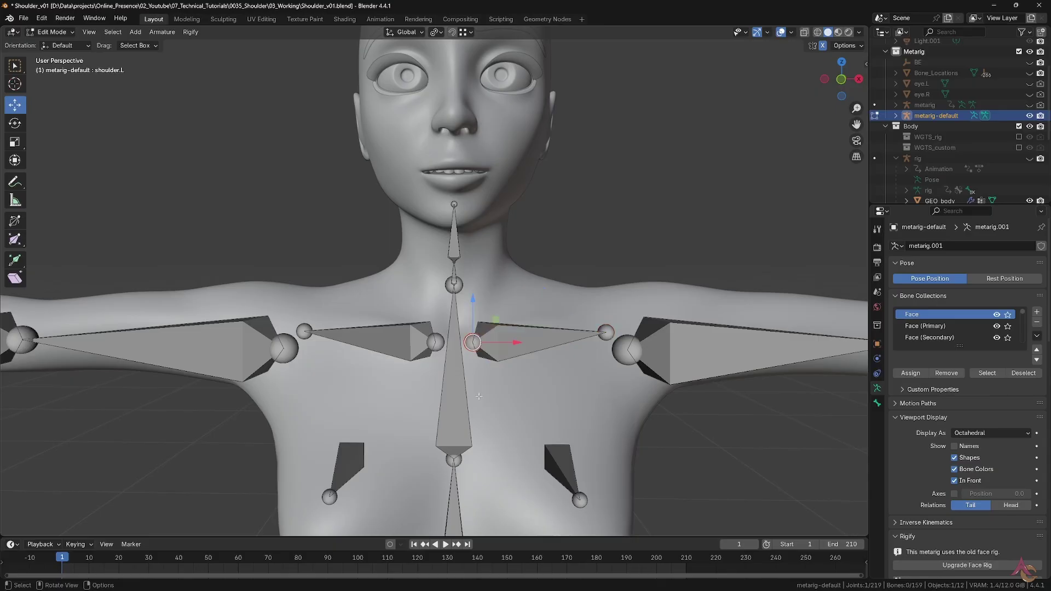
left_click_drag(515, 343, 594, 342)
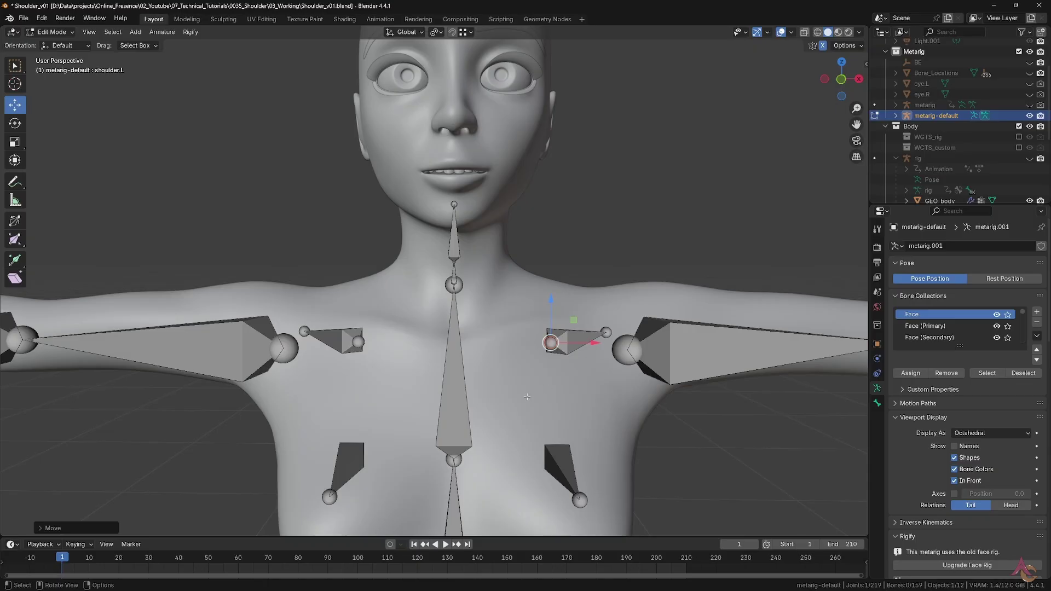
key("ctrl+z")
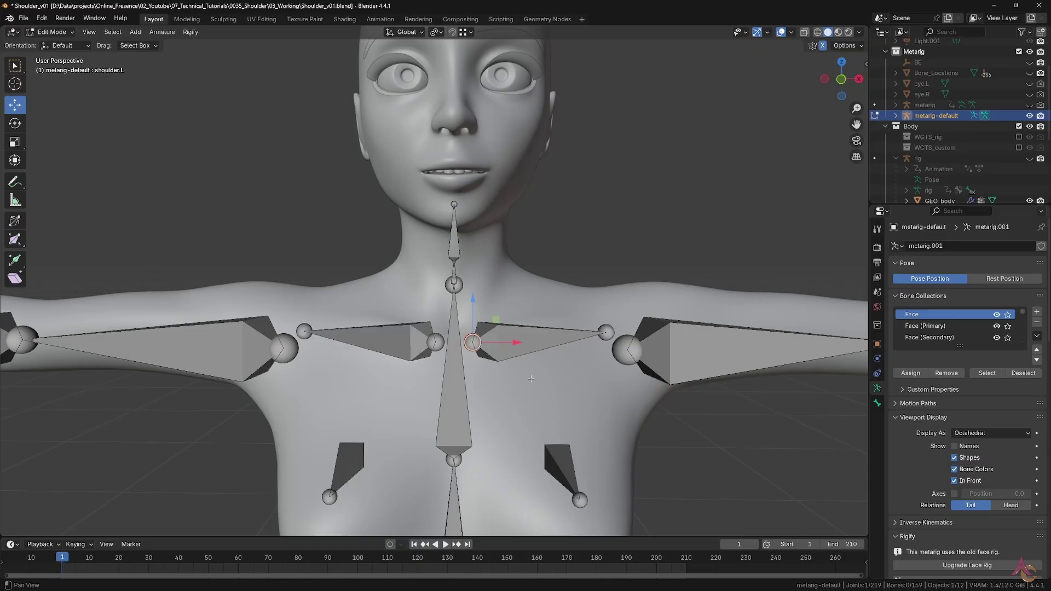
- Examine the placement of the default metarig's left shoulder bone relative to the upper arm from the side and front
middle_click_drag(531, 378, 542, 360, "shift")
left_click_drag(447, 338, 465, 362)
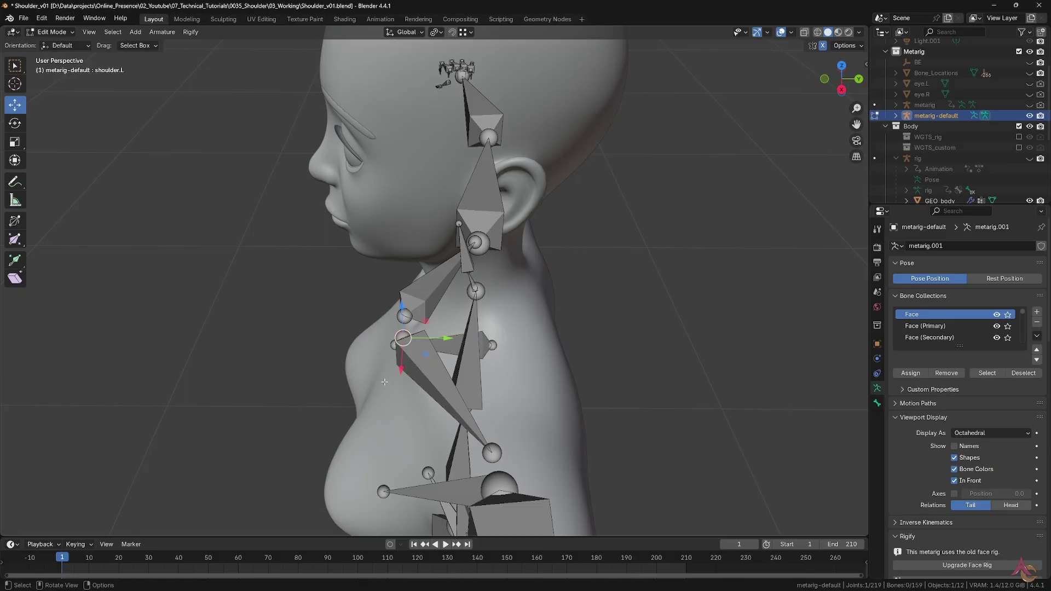
middle_click_drag(385, 381, 557, 340)
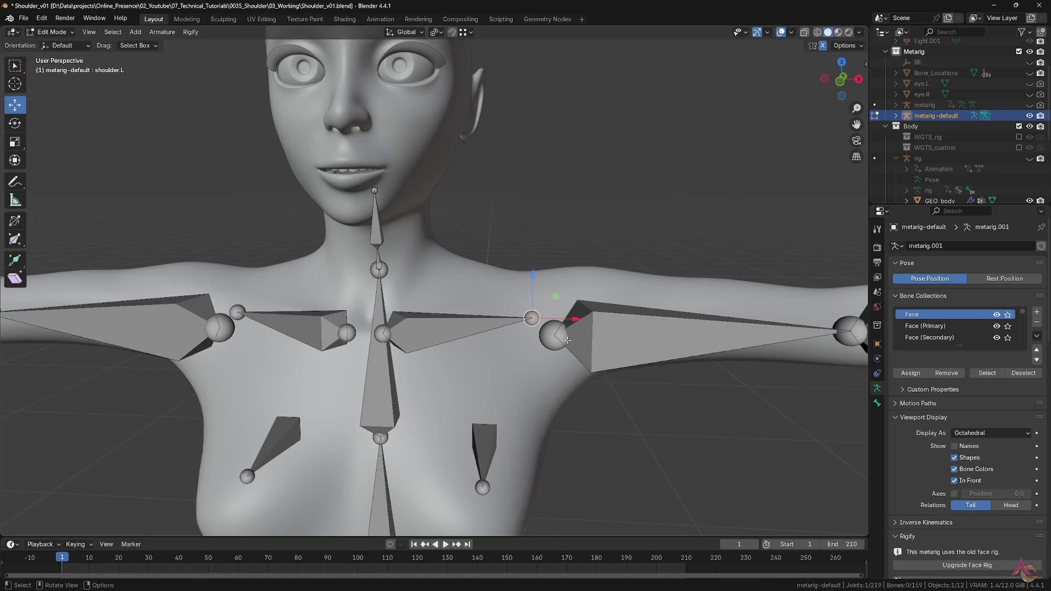
middle_click_drag(548, 330, 401, 406)
middle_click_drag(328, 321, 594, 375)
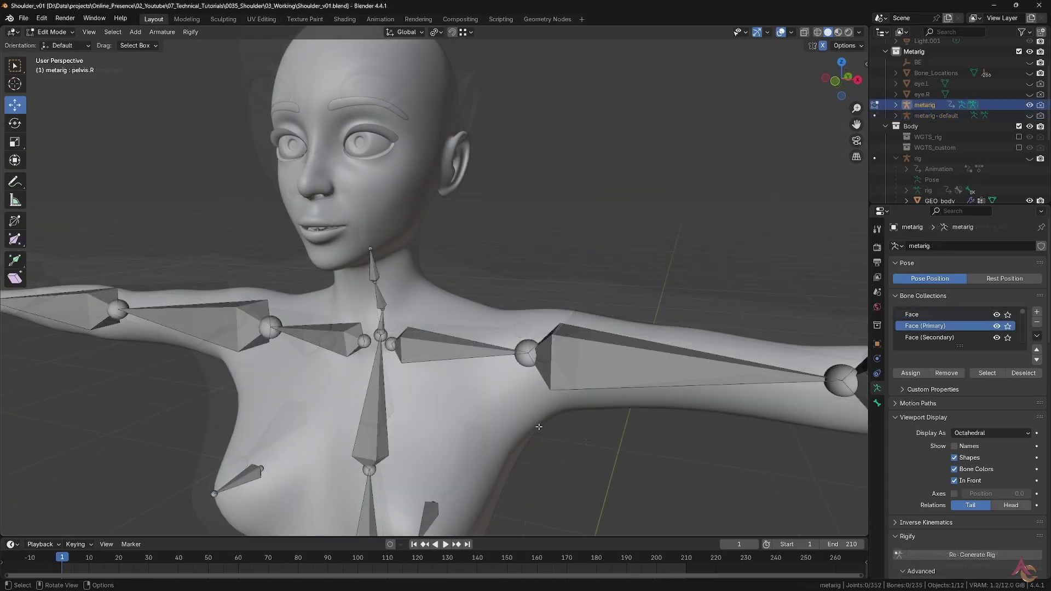
- Select the custom metarig's left shoulder bone and examine its placement from the front and side
middle_click_drag(575, 435, 545, 391)
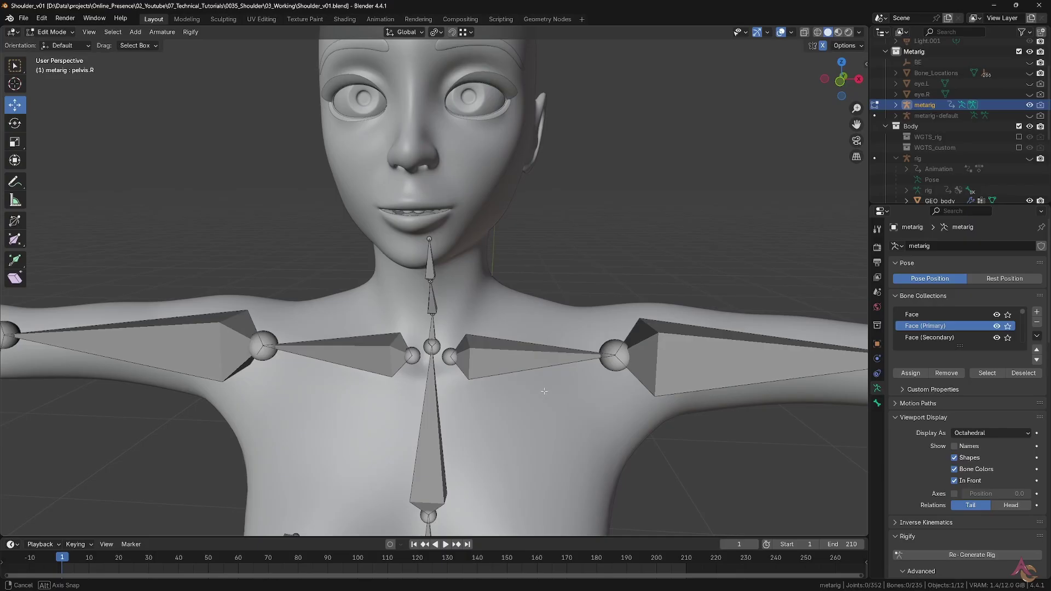
middle_click_drag(546, 329, 464, 327)
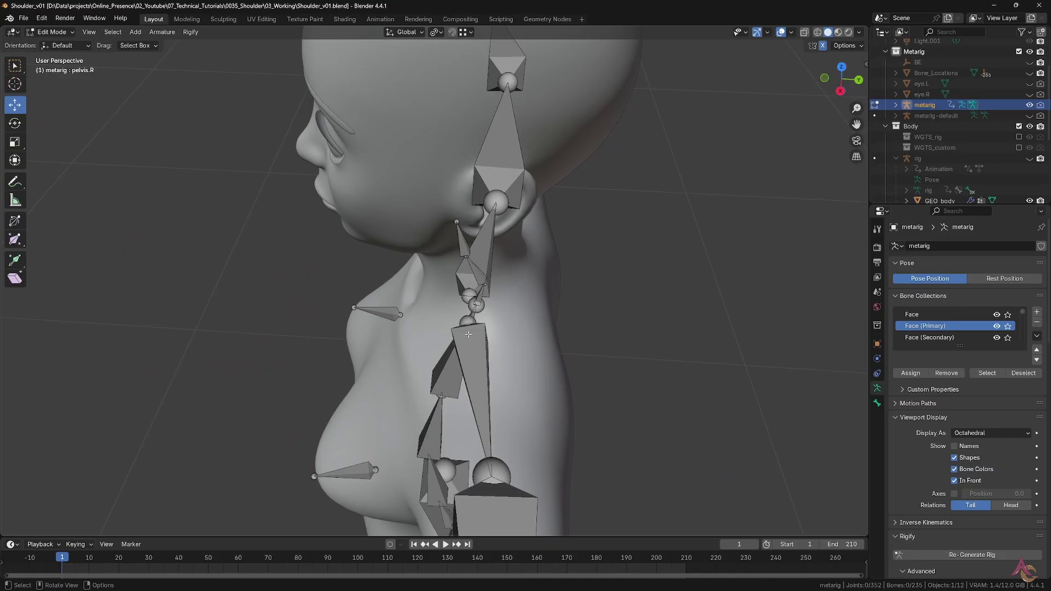
left_click(469, 334)
middle_click_drag(402, 343, 550, 352)
scroll(527, 342, "up", 2)
scroll(550, 353, "up", 2)
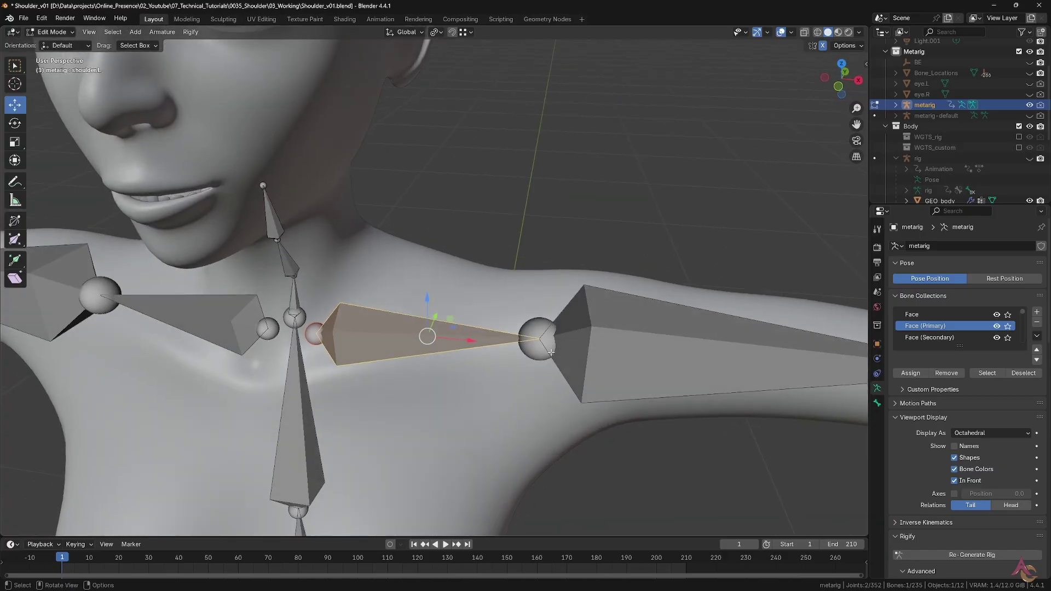
- Enable X-ray to examine the joint between the left shoulder and upper arm bones, and turn X-ray back off
left_click(805, 33)
left_click(535, 357)
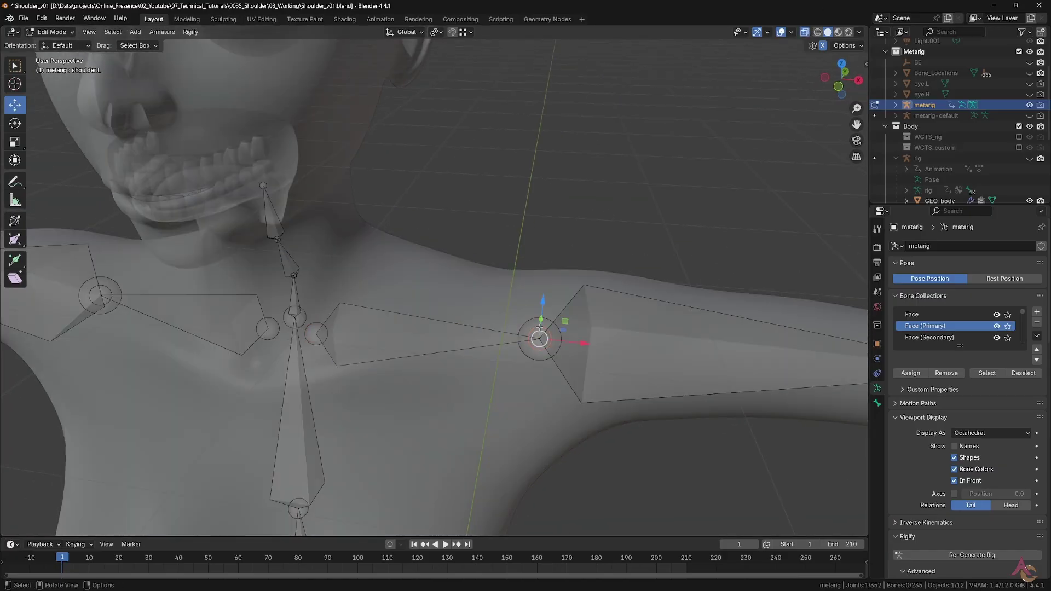
left_click(632, 331)
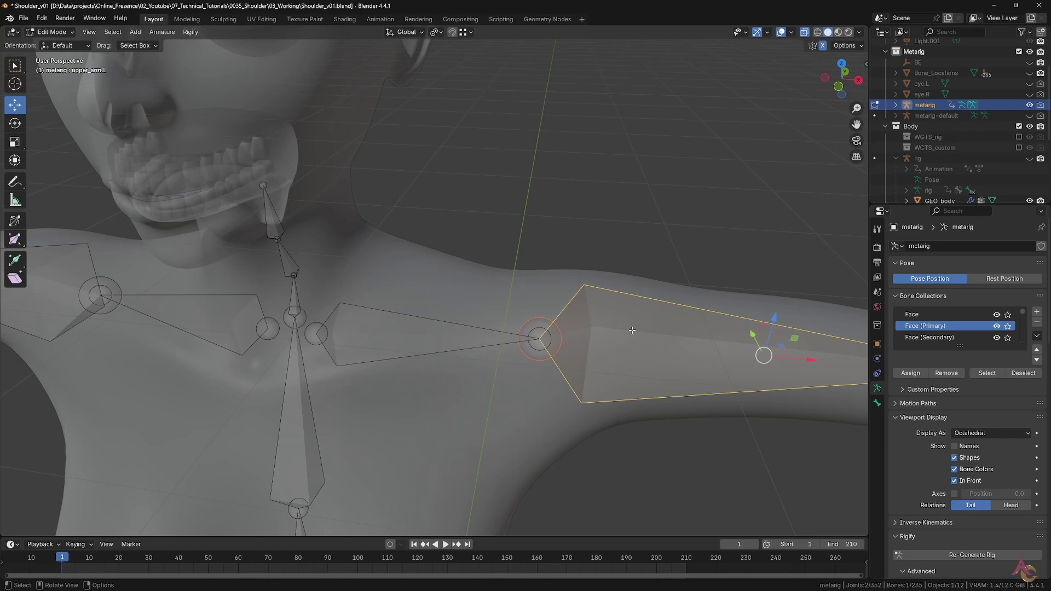
left_click(589, 452)
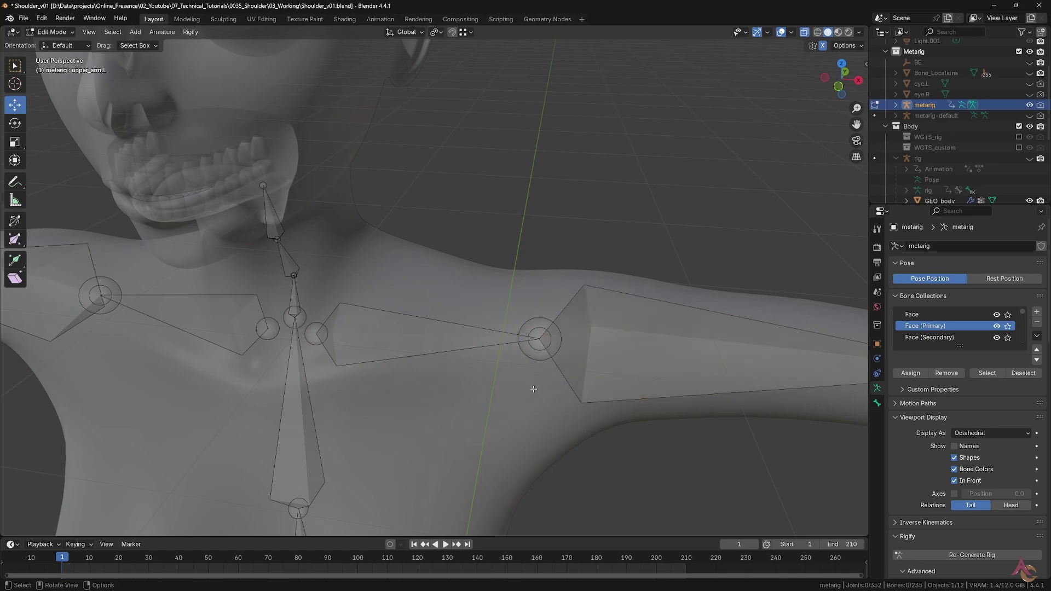
left_click(806, 33)
scroll(566, 410, "down", 5)
middle_click_drag(567, 410, 587, 396, "shift")
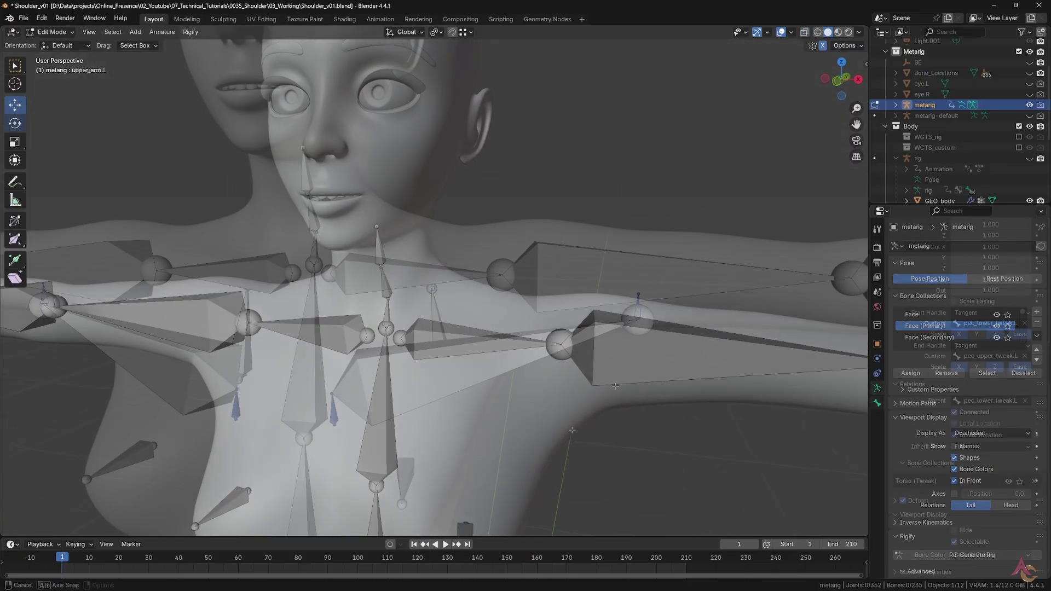
- Select the left shoulder bone beside the chest bones and switch the metarig to Pose Mode
middle_click_drag(523, 416, 518, 304)
left_click(523, 380)
left_click(396, 380)
left_click(529, 262)
key("ctrl+Tab")
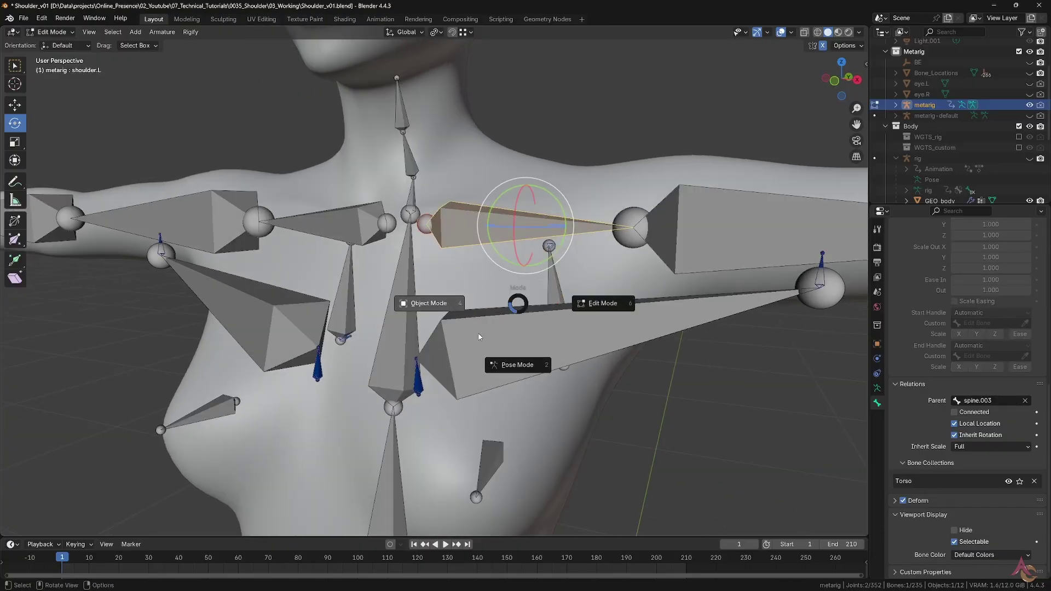
left_click(522, 366)
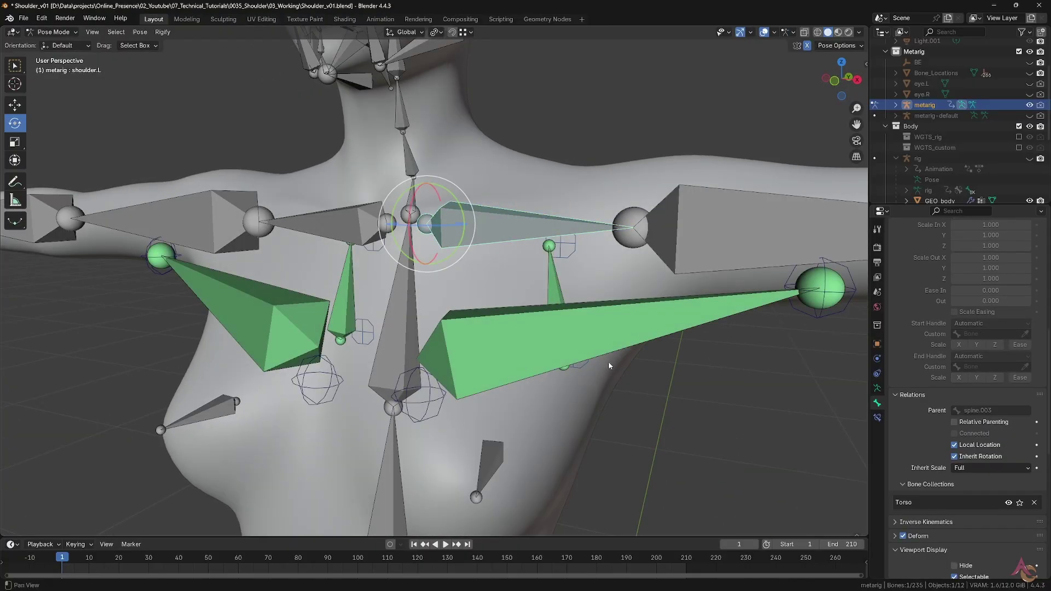
- Try rotating the left shoulder bone and moving pec_upper_tweak.L to test the chest bone's reaction
middle_click_drag(609, 361, 609, 397)
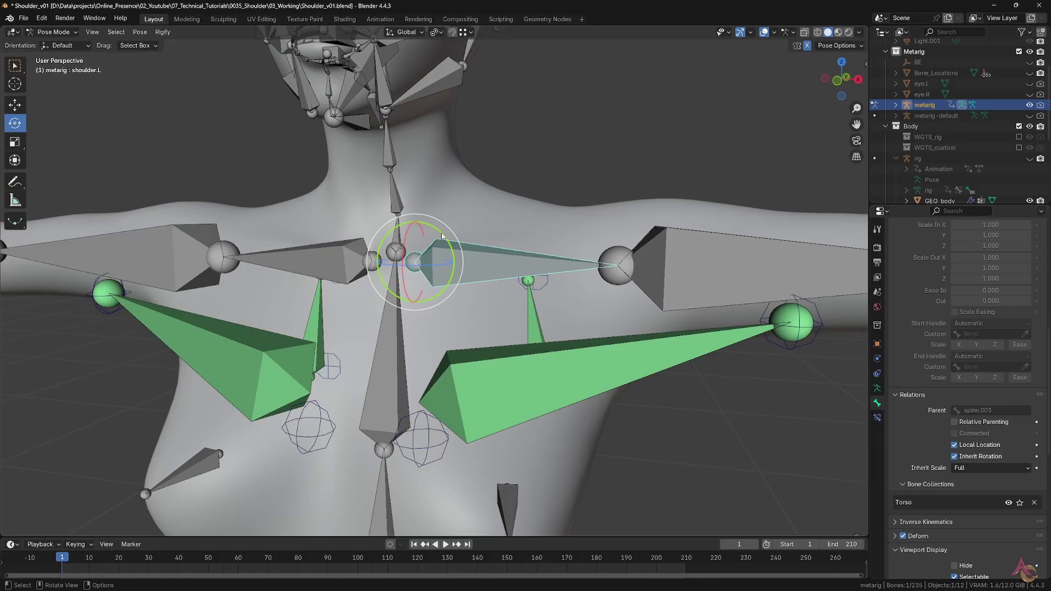
mouse_move(444, 235)
left_mouse_down()
mouse_move(435, 216)
mouse_move(454, 257)
mouse_move(432, 210)
mouse_move(454, 256)
mouse_move(435, 221)
left_mouse_up()
left_click(793, 351)
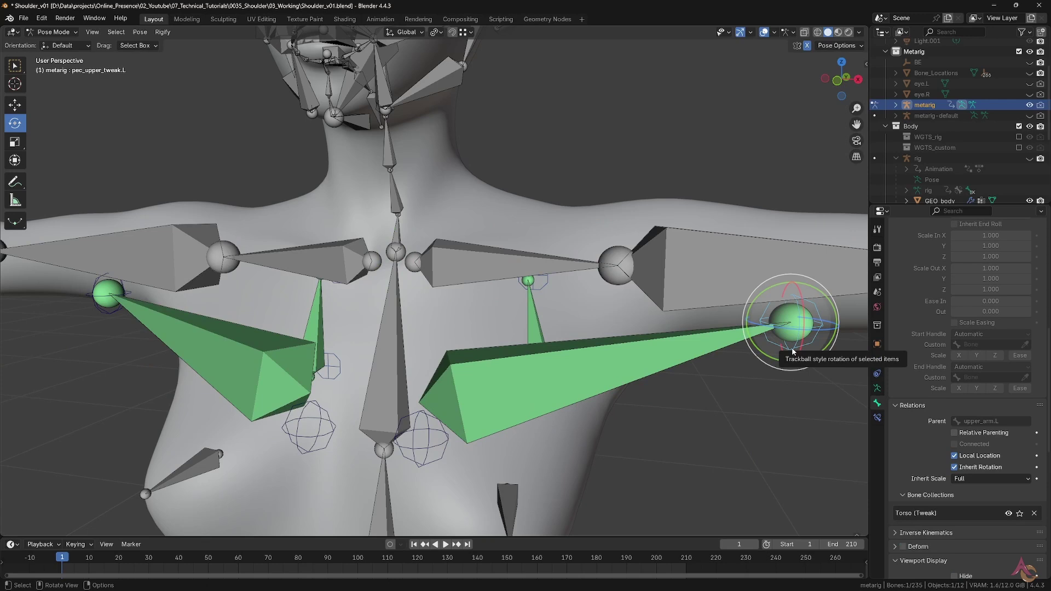
key("g")
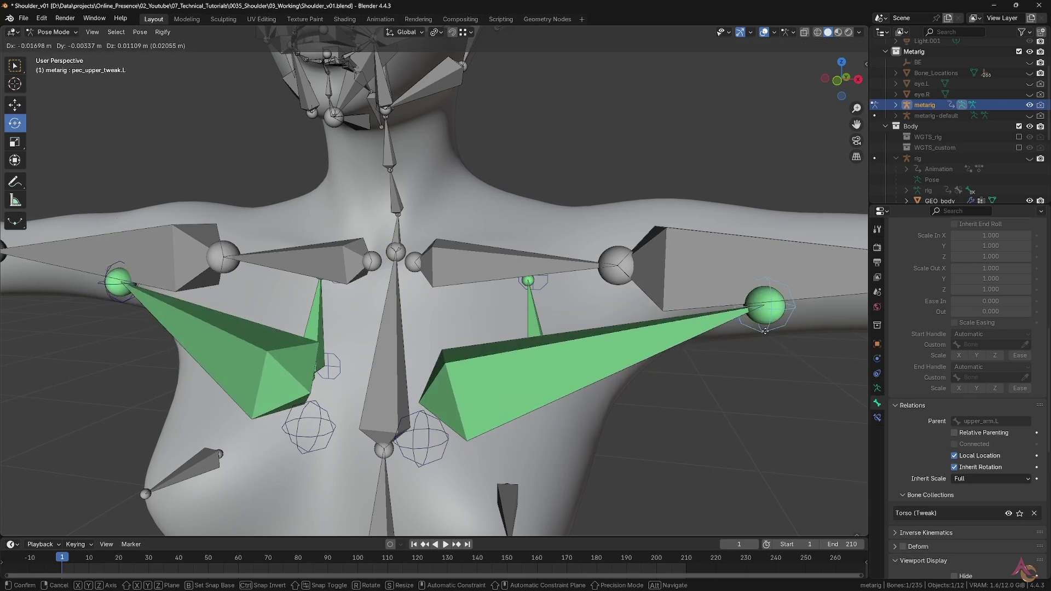
left_click(791, 347)
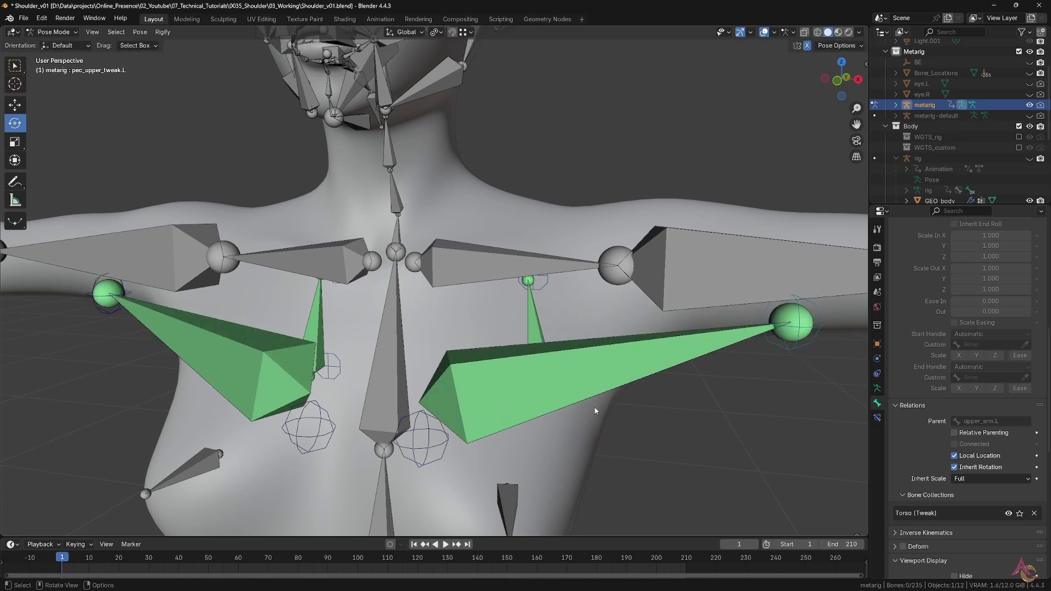
- Select the DEF-pec.L chest bone and examine its parent relation and bone constraints
left_click(494, 390)
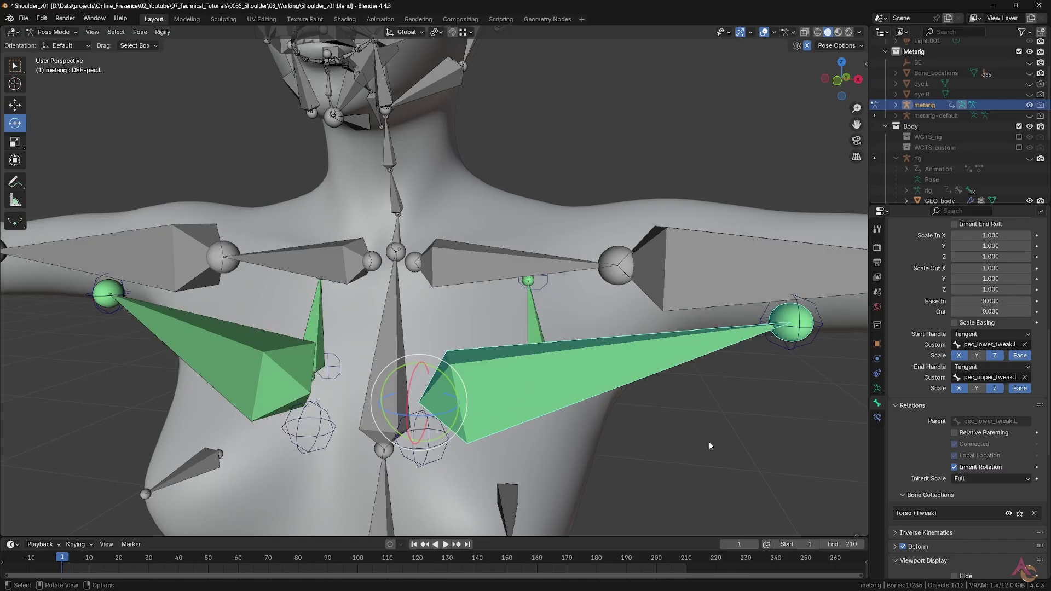
scroll(947, 425, "down", 3)
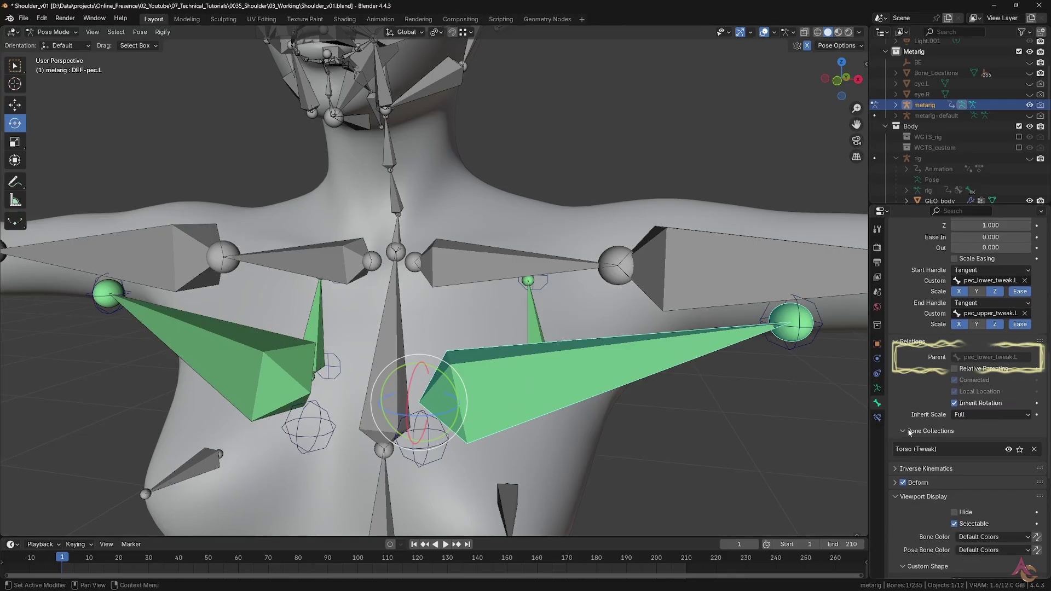
left_click(444, 455)
left_click(534, 382)
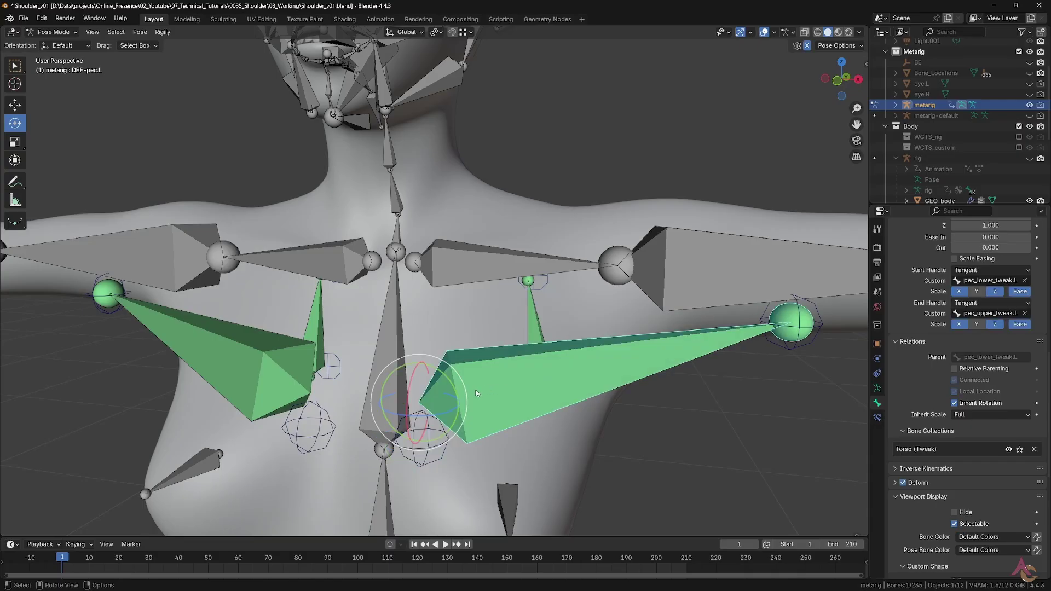
left_click(877, 418)
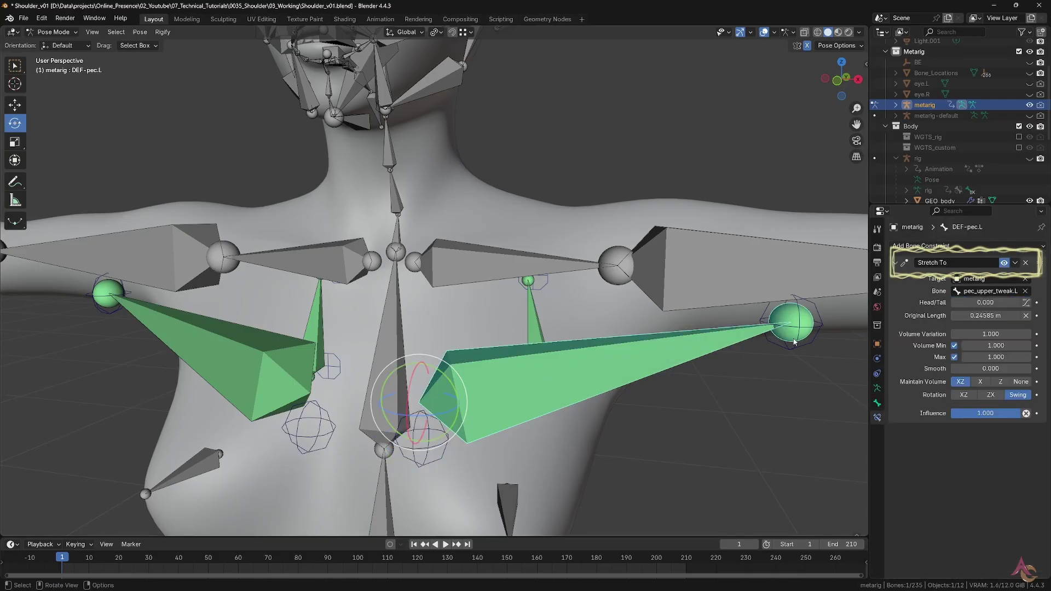
- Examine the Stretch To constraint on DEF-pec.L and the pec_upper_tweak.L bone it targets, then view DEF-pec.L's bone relations
left_click(824, 323)
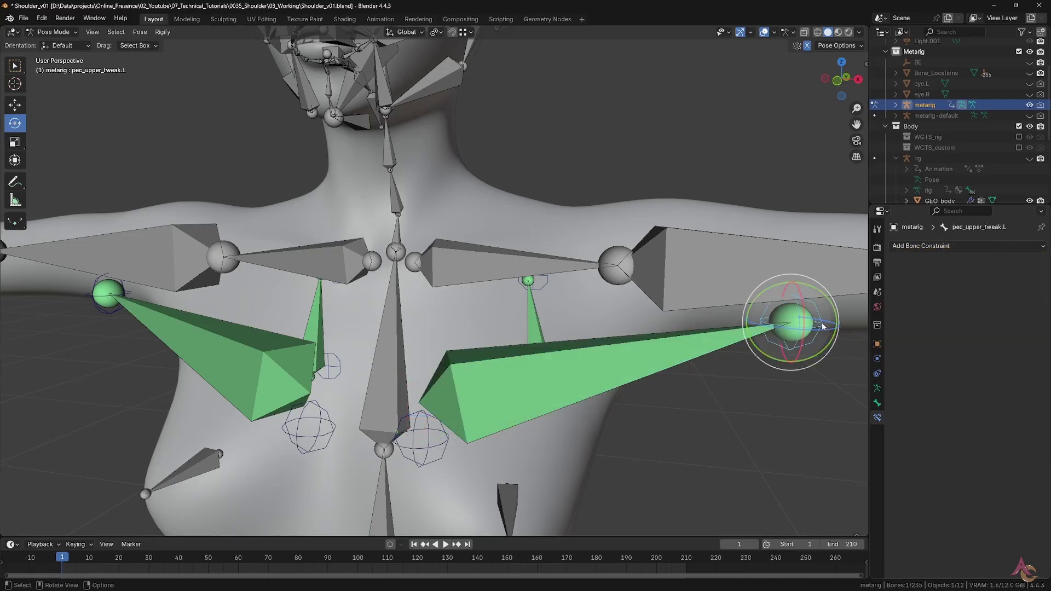
left_click(705, 343)
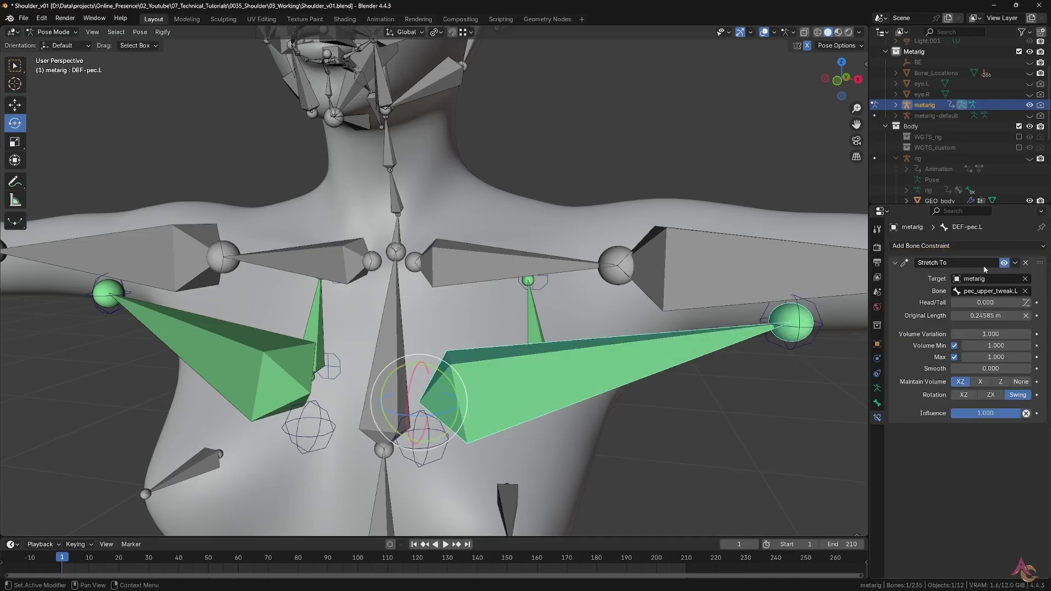
left_click(877, 403)
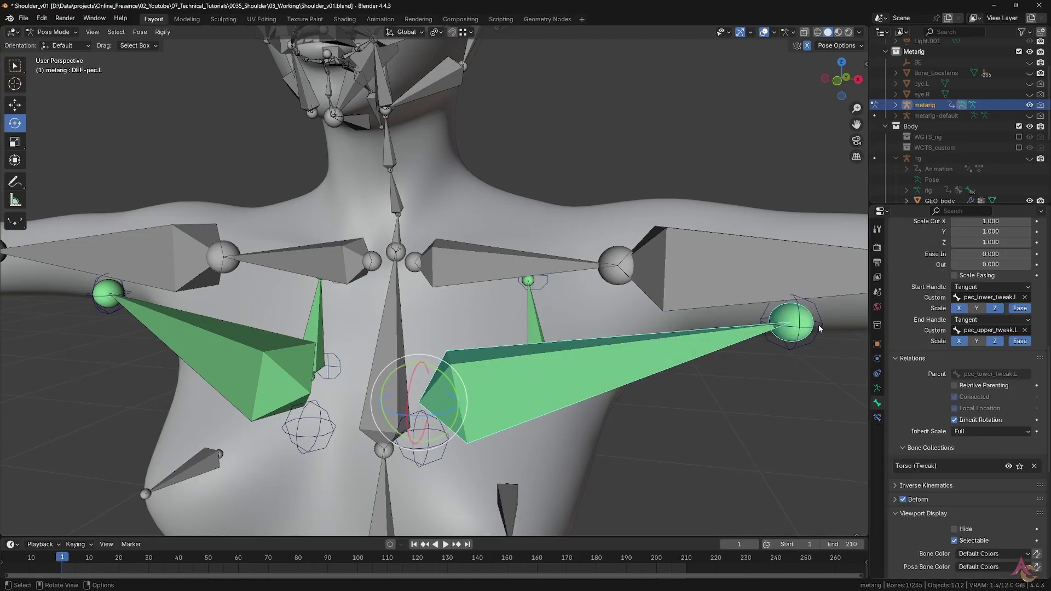
- Check the parent relations of pec_upper_tweak.L and upper_arm.L, and test-rotate the left upper arm bone
left_click(791, 323)
left_click(747, 265)
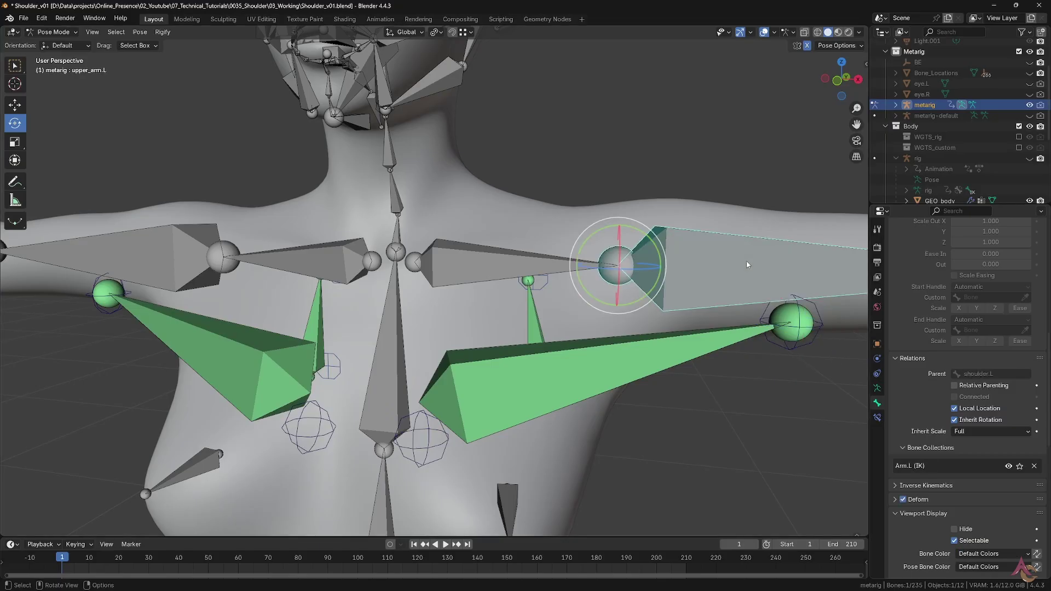
left_click(790, 323)
left_click(659, 270)
mouse_move(648, 237)
left_mouse_down()
mouse_move(704, 551)
mouse_move(640, 240)
left_mouse_up()
- Examine DEF-shoulder_blade.L from behind and test-rotate the left shoulder bone to check how the shoulder blade reacts
middle_click_drag(669, 284, 437, 273)
left_click(345, 334)
middle_click_drag(345, 334, 515, 338)
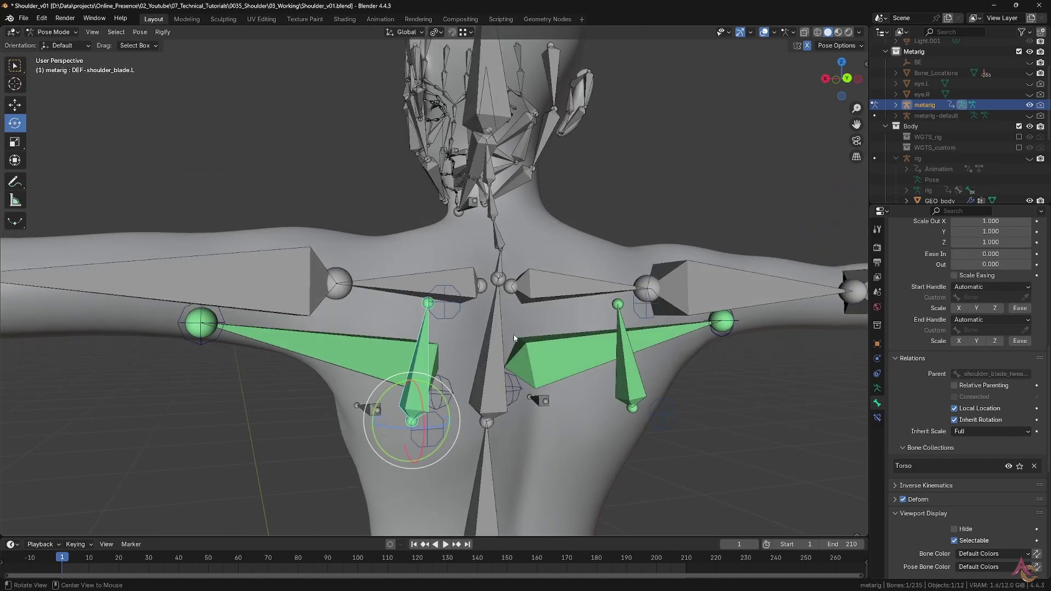
left_click(440, 298)
middle_click_drag(441, 298, 405, 287)
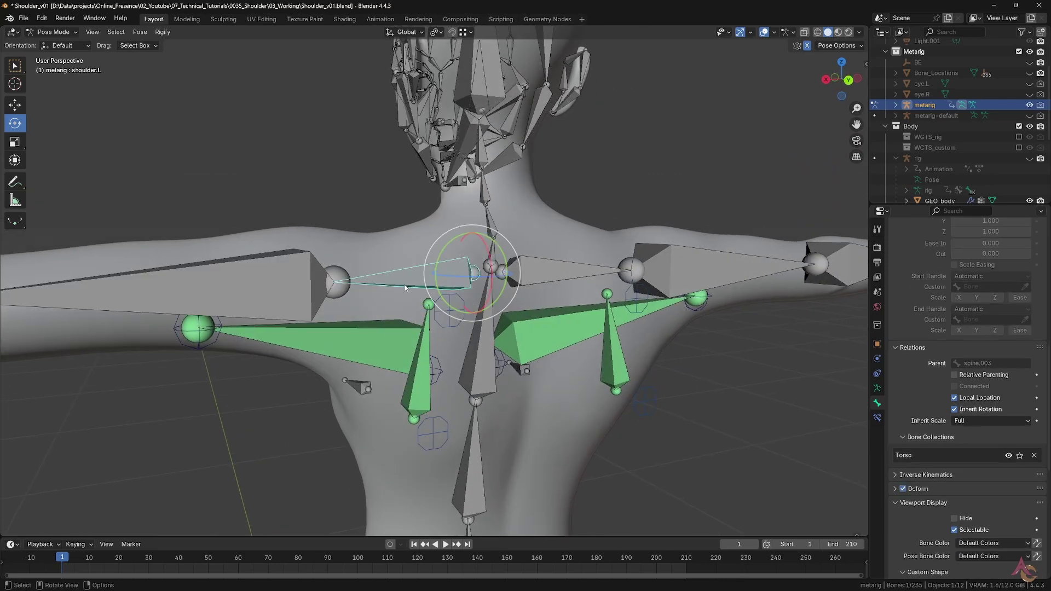
mouse_move(448, 244)
left_mouse_down()
mouse_move(454, 219)
mouse_move(461, 247)
left_mouse_up()
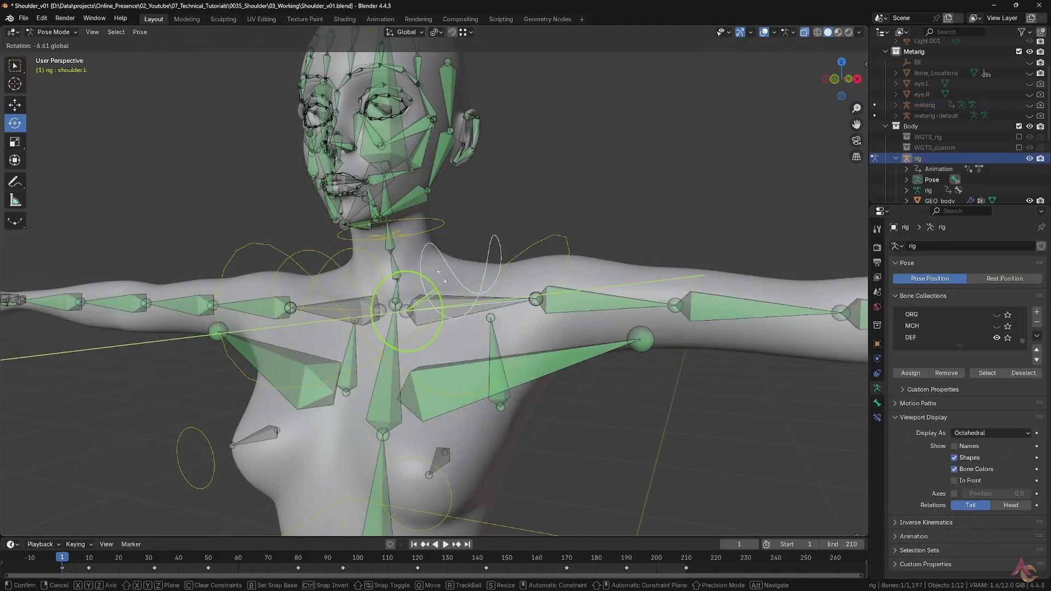
- Display the rig's bones as B-Bone and try rotating the left shoulder bone to test the chest bone's bending
left_click(971, 433)
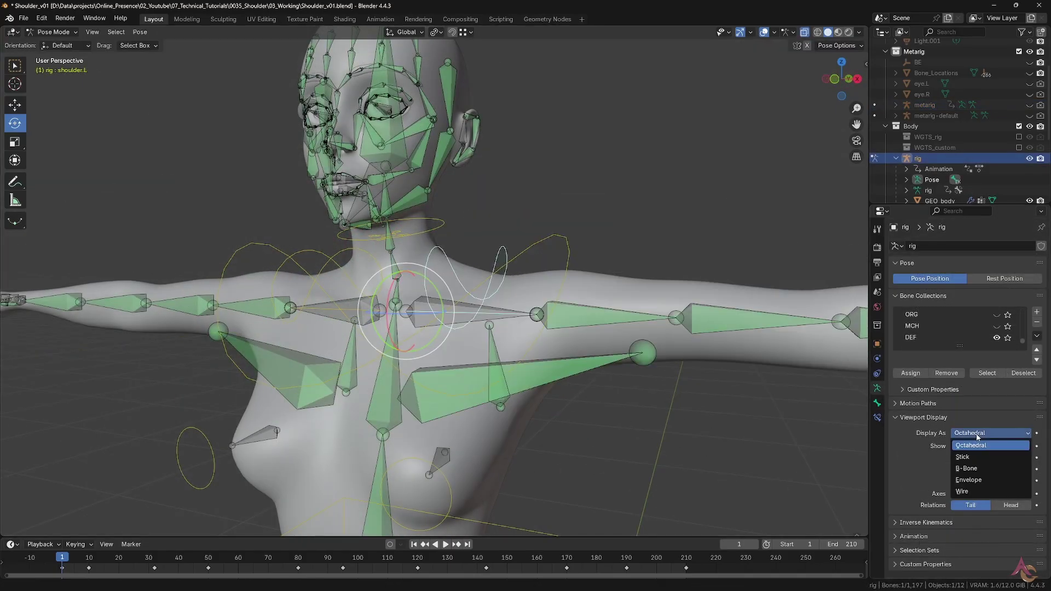
left_click(969, 469)
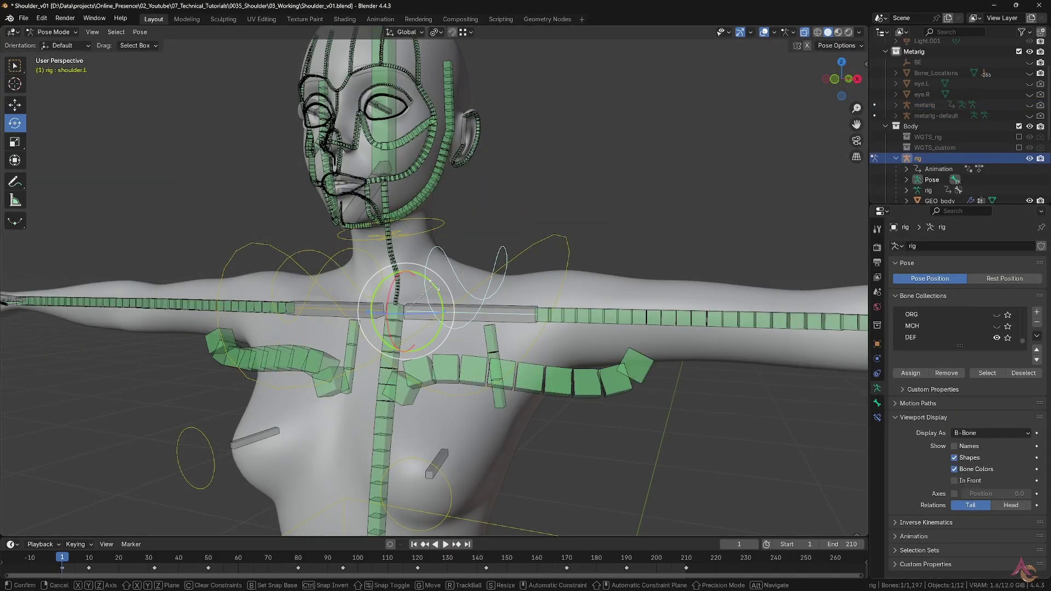
left_click_drag(433, 284, 435, 235)
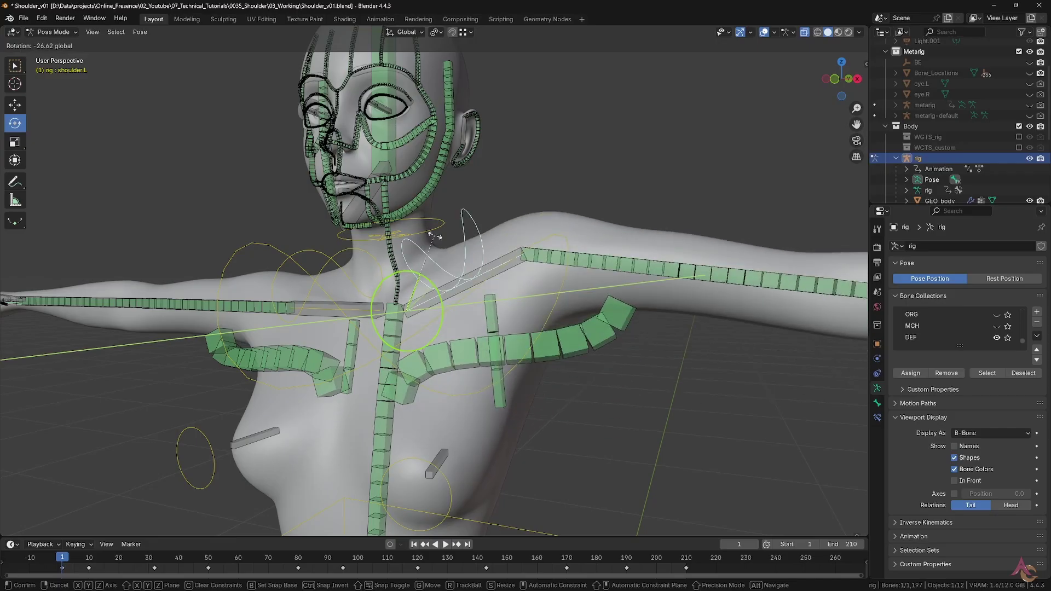
right_click(435, 236)
- Test-rotate the rig's left shoulder bone from behind with X-ray on, and repeat the test with X-ray off
middle_click_drag(436, 236, 360, 338)
left_click_drag(436, 276, 495, 274)
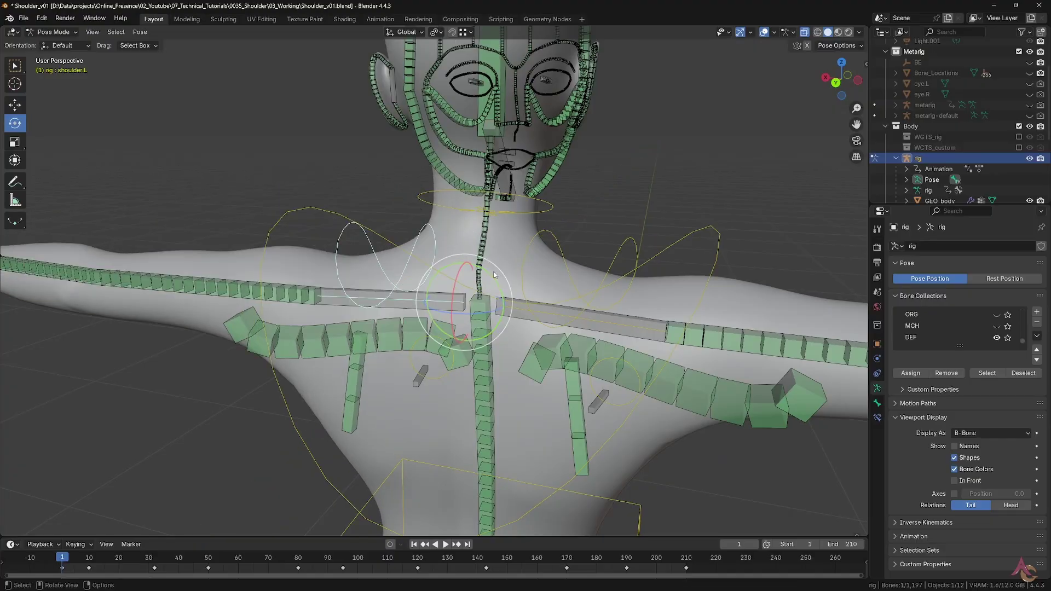
left_click(803, 33)
mouse_move(424, 302)
left_mouse_down()
mouse_move(412, 277)
mouse_move(424, 303)
left_mouse_up()
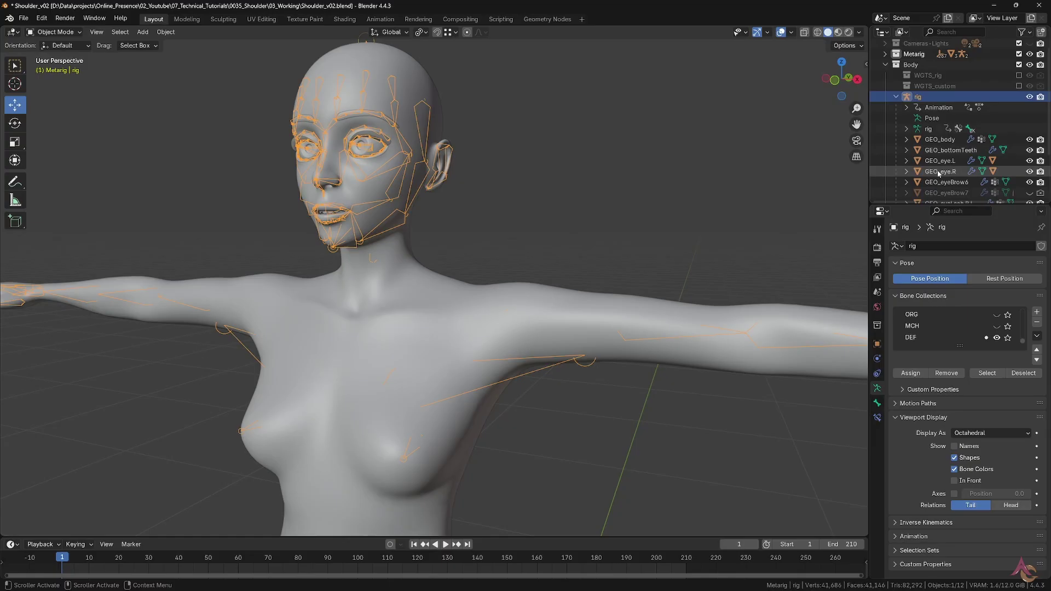
- Switch the GEO_body mesh to Weight Paint mode with bone selection and X-ray turned on
left_click(939, 141)
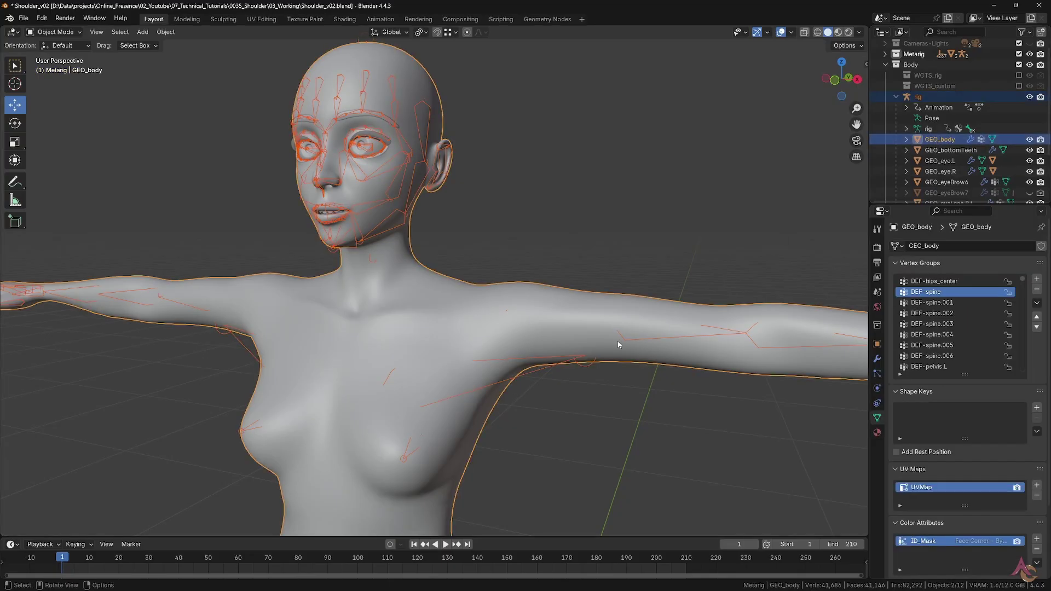
key("ctrl+Tab")
left_click(480, 337)
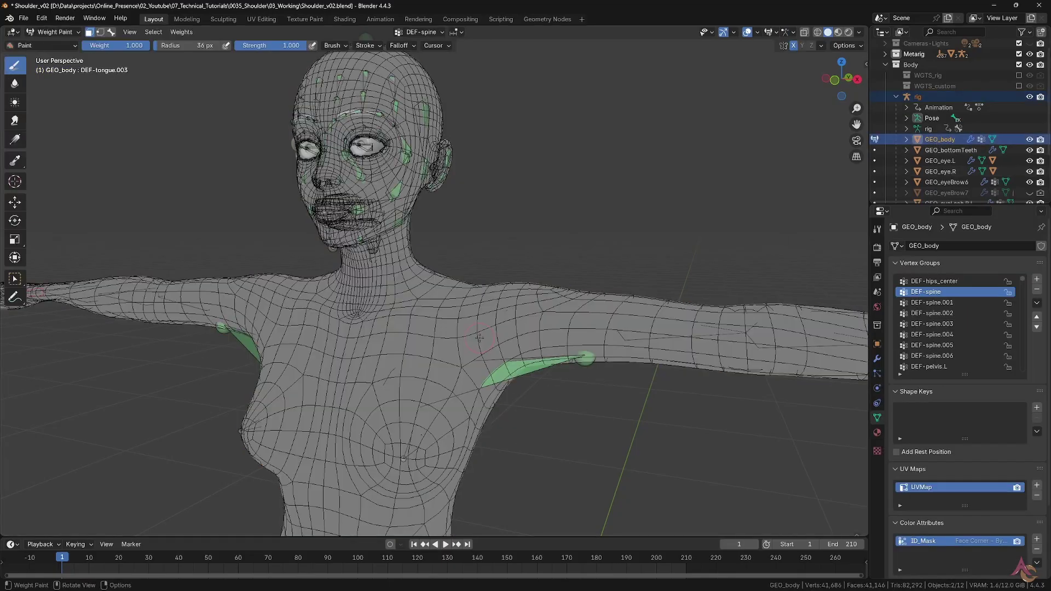
left_click(112, 31)
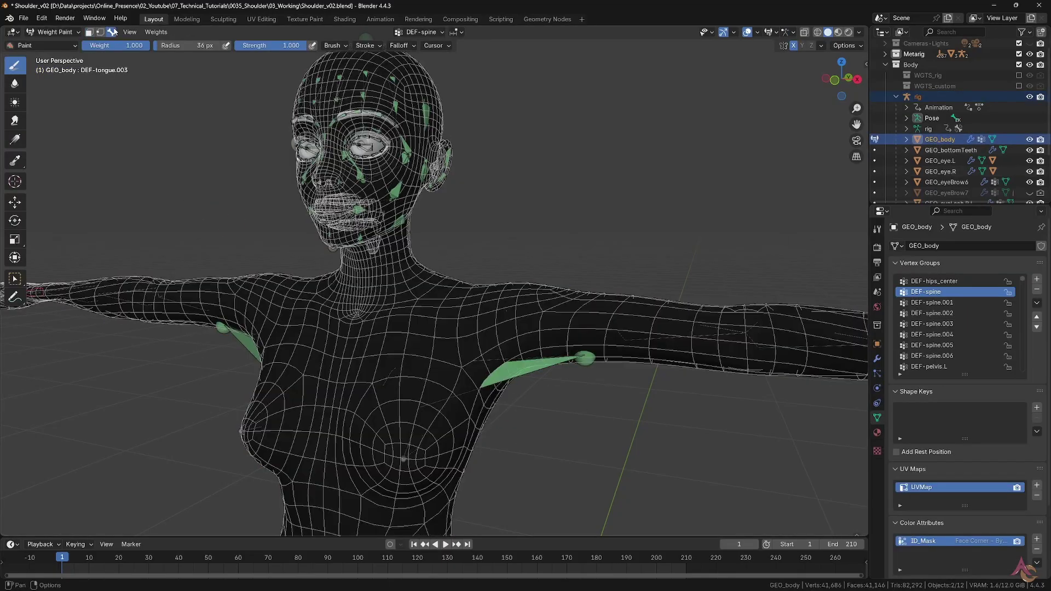
left_click(805, 32)
- Inspect the weights of DEF-upper_arm.L and the left chest bone, and scrub the timeline to check the deformation
left_click(529, 318, "ctrl")
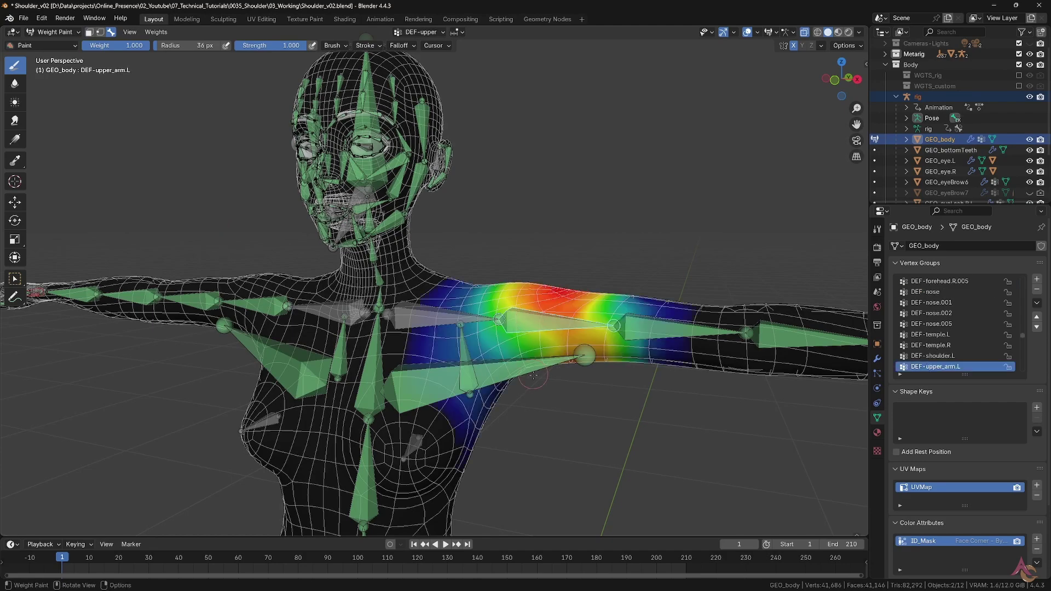
middle_click_drag(529, 318, 482, 351)
left_click(502, 373, "ctrl")
left_click_drag(92, 557, 67, 574)
- Inspect the weights of DEF-shoulder_blade.L and DEF-spine.002 on the character's back
middle_click_drag(493, 339, 470, 385)
left_click(394, 315, "ctrl")
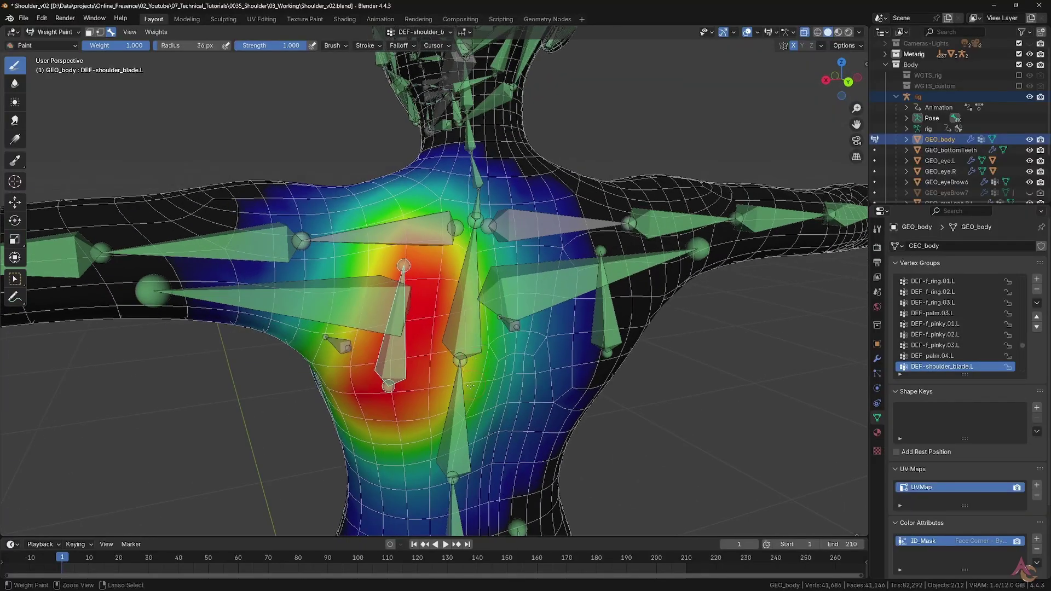
left_click(461, 328, "ctrl")
middle_click_drag(462, 328, 448, 421)
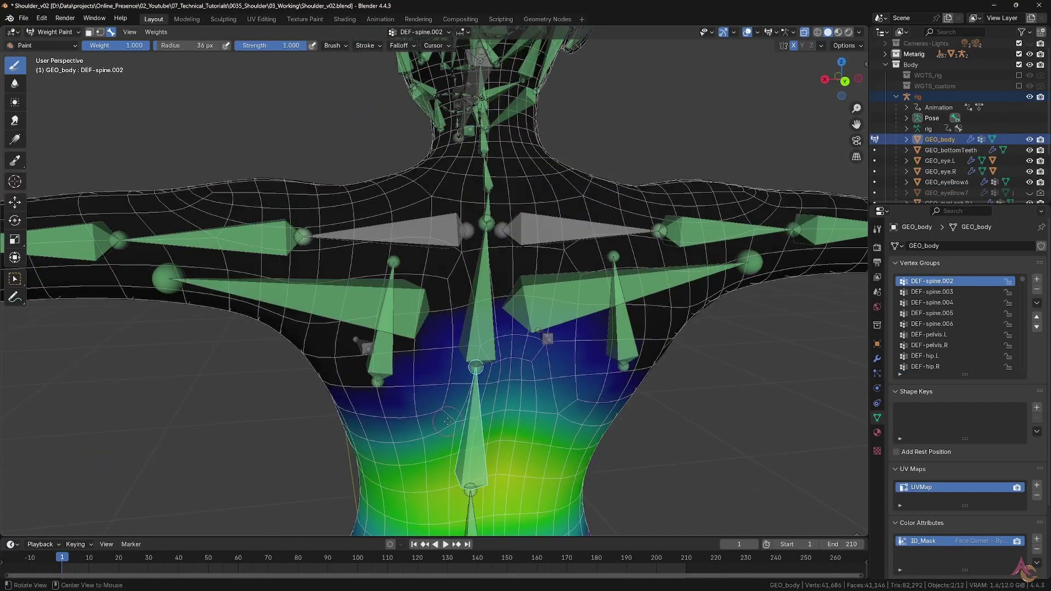
- Compare the weights of DEF-shoulder.L and DEF-shoulder_blade.L from behind, and scrub through the animation to check the back's deformation
left_click(418, 222, "ctrl")
middle_click_drag(419, 222, 462, 270)
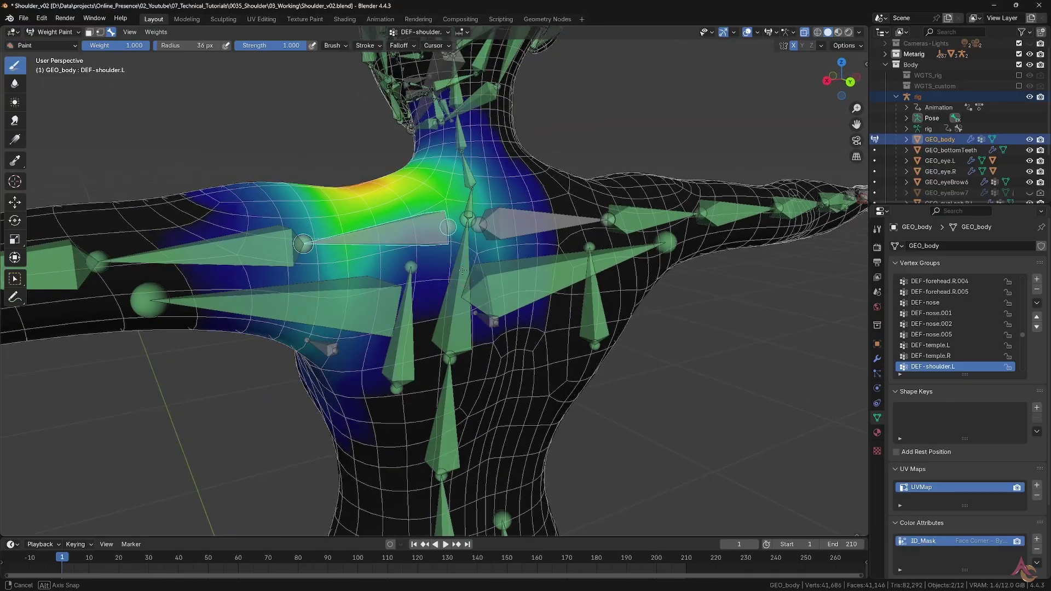
left_click(413, 347, "ctrl")
middle_click_drag(413, 347, 446, 346)
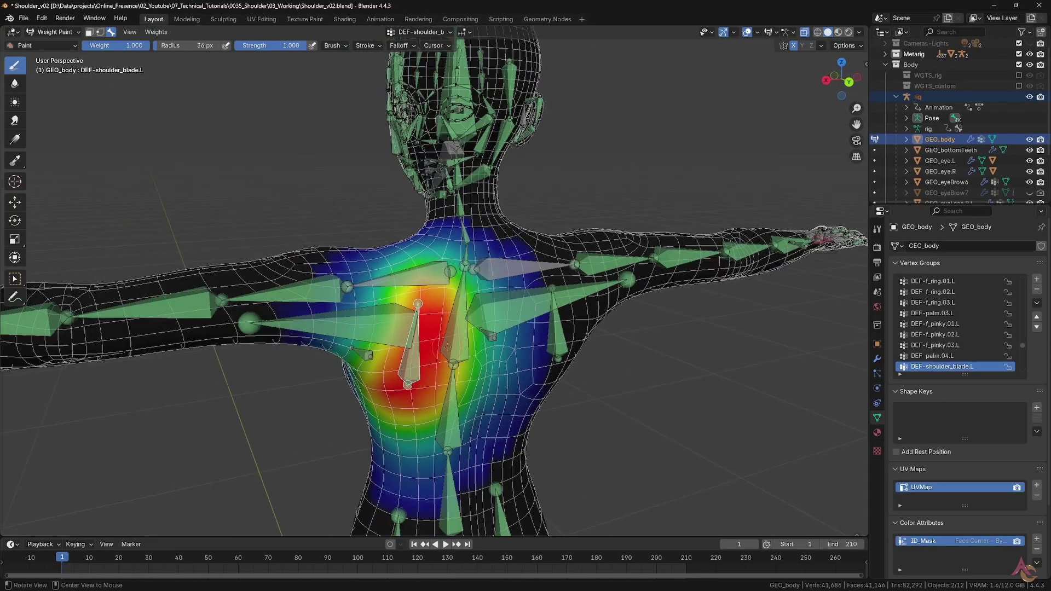
left_click_drag(75, 560, 688, 584)
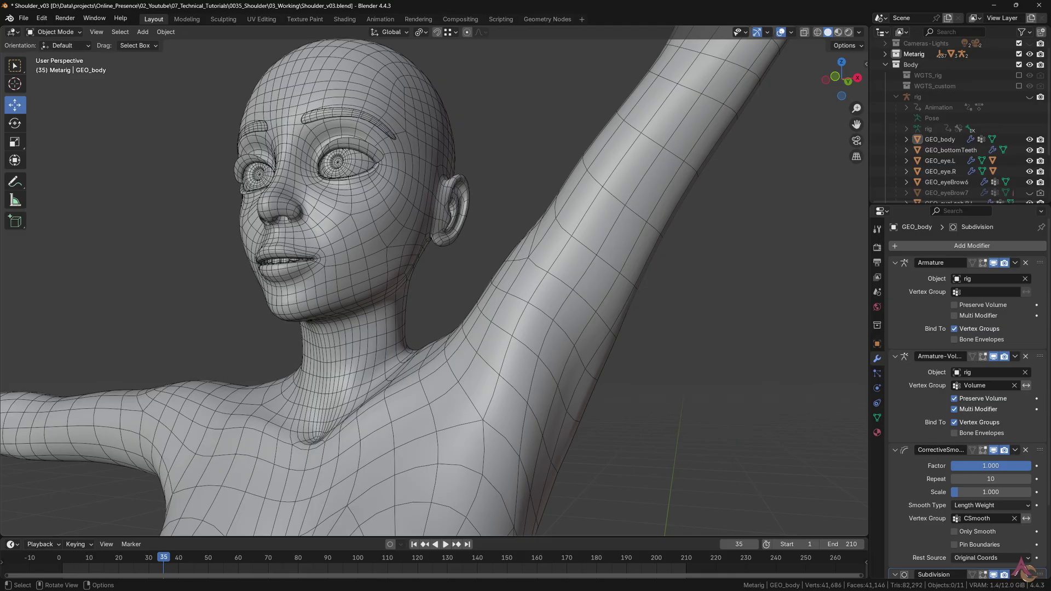
- Turn off the viewport display of the volume-preserving Armature modifier and the CorrectiveSmooth modifier to compare the raised-arm deformation
left_click(994, 357)
left_click(993, 450)
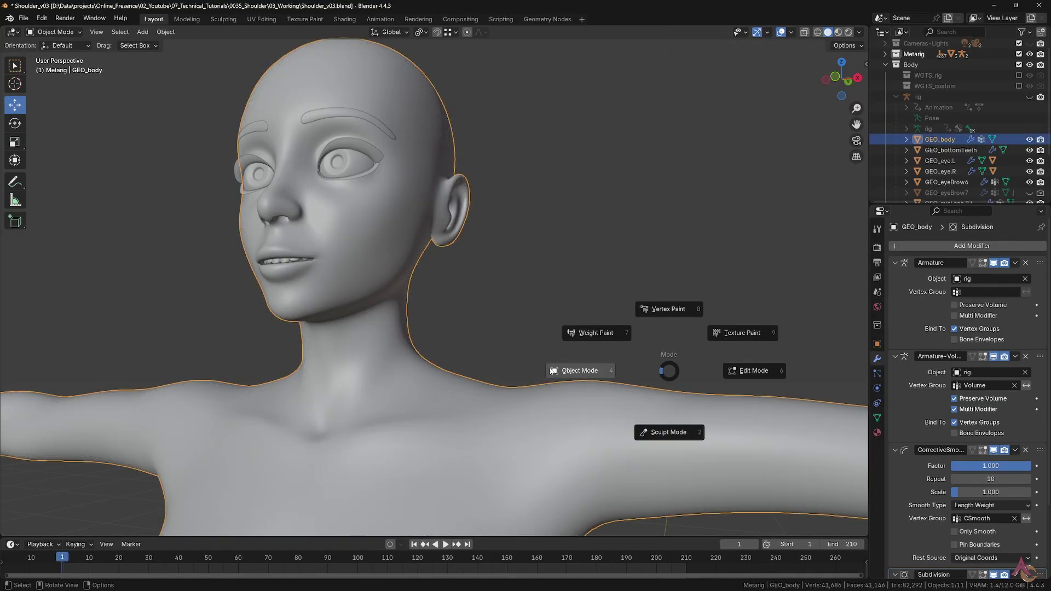
- Put GEO_body in Weight Paint mode and show the Volume vertex group's weights around the left shoulder
left_click(595, 336)
left_click(877, 419)
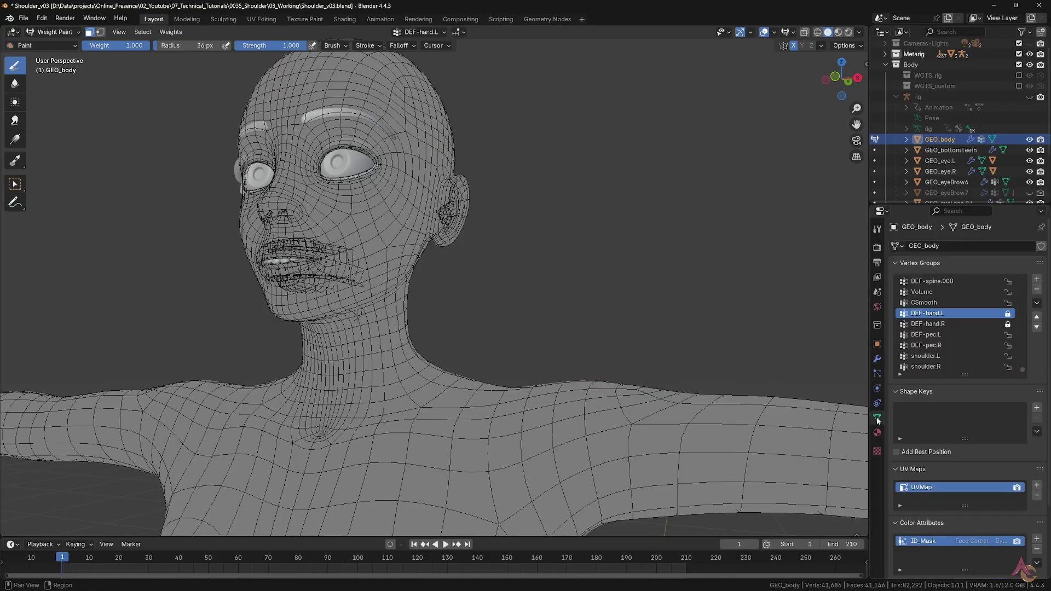
left_click(932, 292)
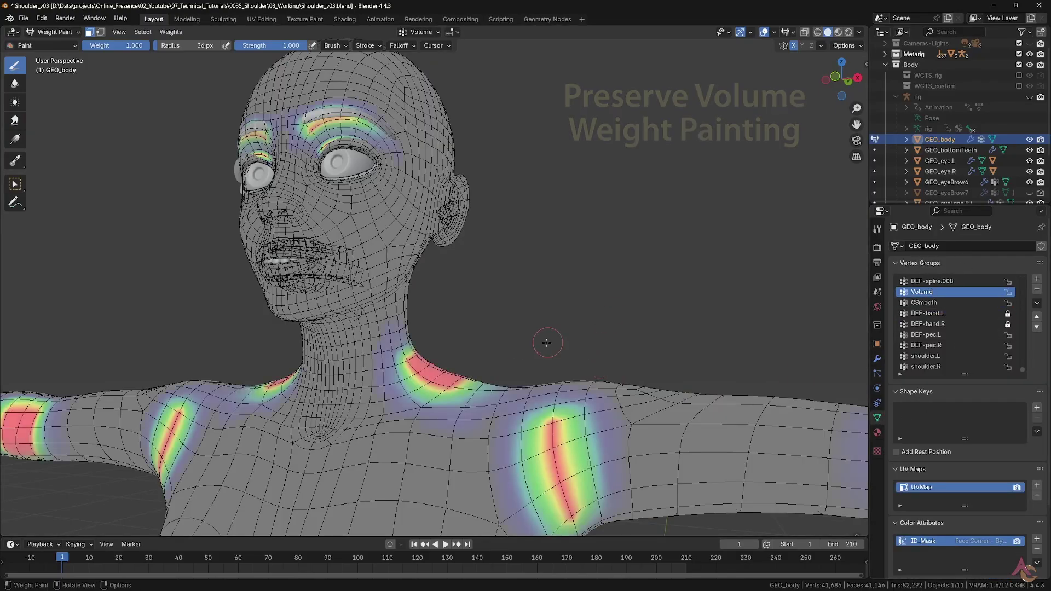
mouse_move(544, 342)
middle_mouse_down("ctrl")
mouse_move(553, 263)
mouse_move(371, 265)
mouse_move(481, 290)
mouse_move(543, 340)
mouse_move(805, 337)
mouse_move(482, 375)
mouse_move(527, 321)
mouse_move(488, 381)
middle_mouse_up("ctrl")
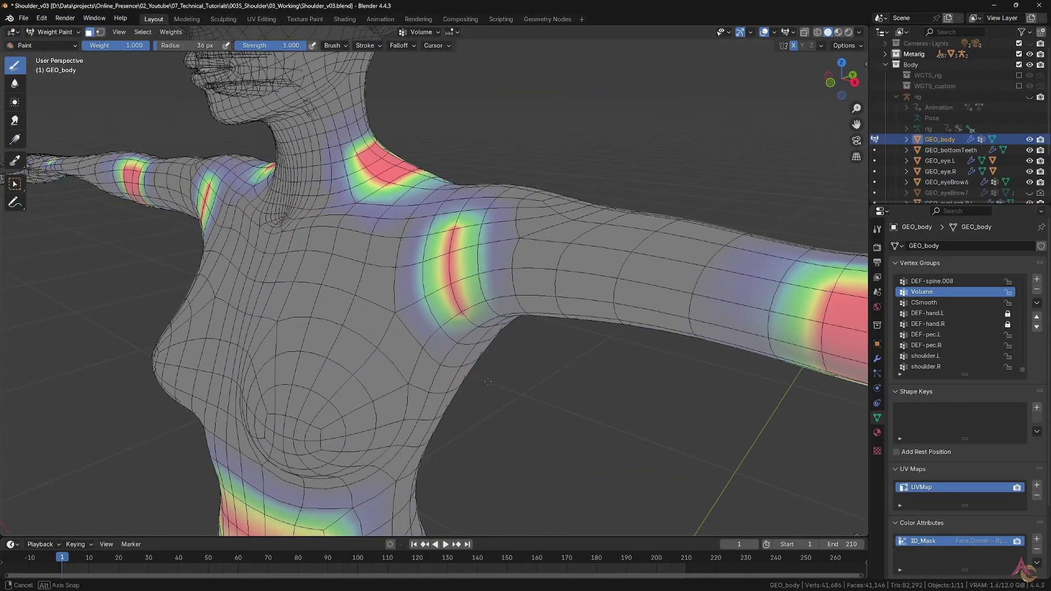
- Show the CSmooth vertex group's weights and inspect them on the back and around the left shoulder
left_click(934, 303)
middle_click_drag(624, 346, 401, 345)
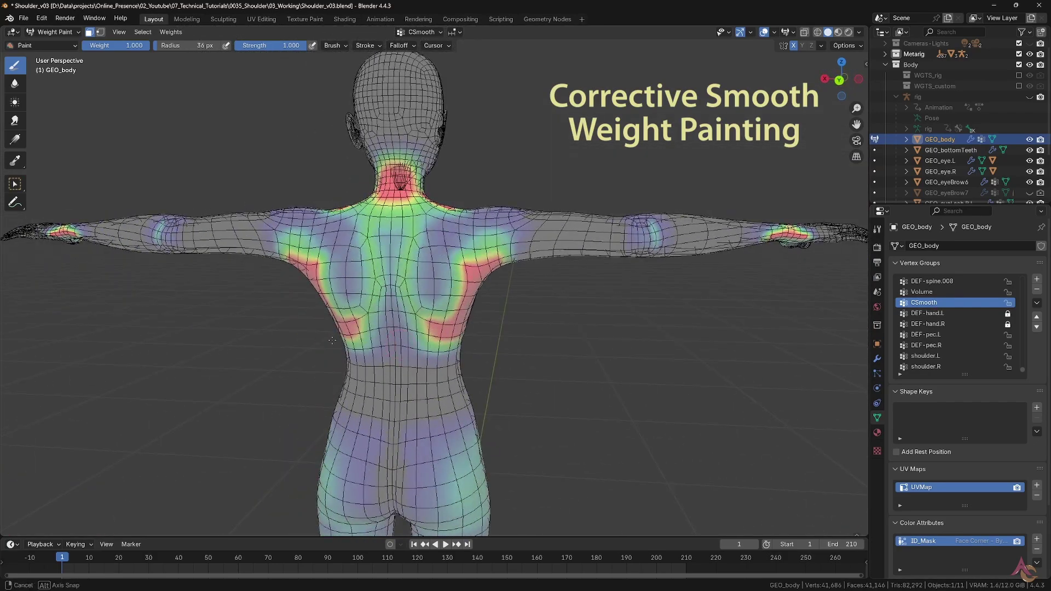
middle_click_drag(332, 340, 501, 399)
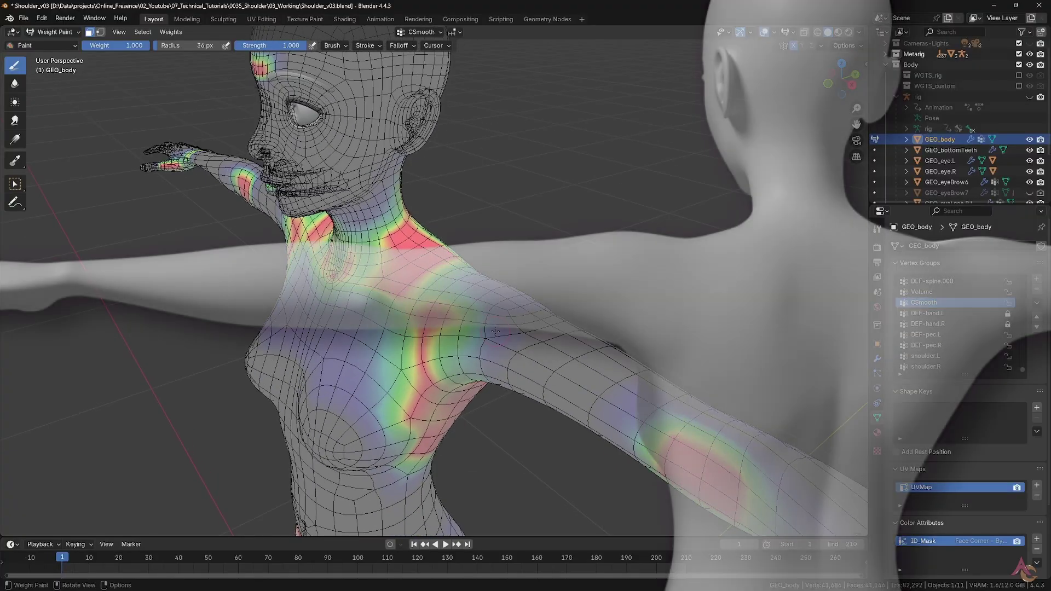